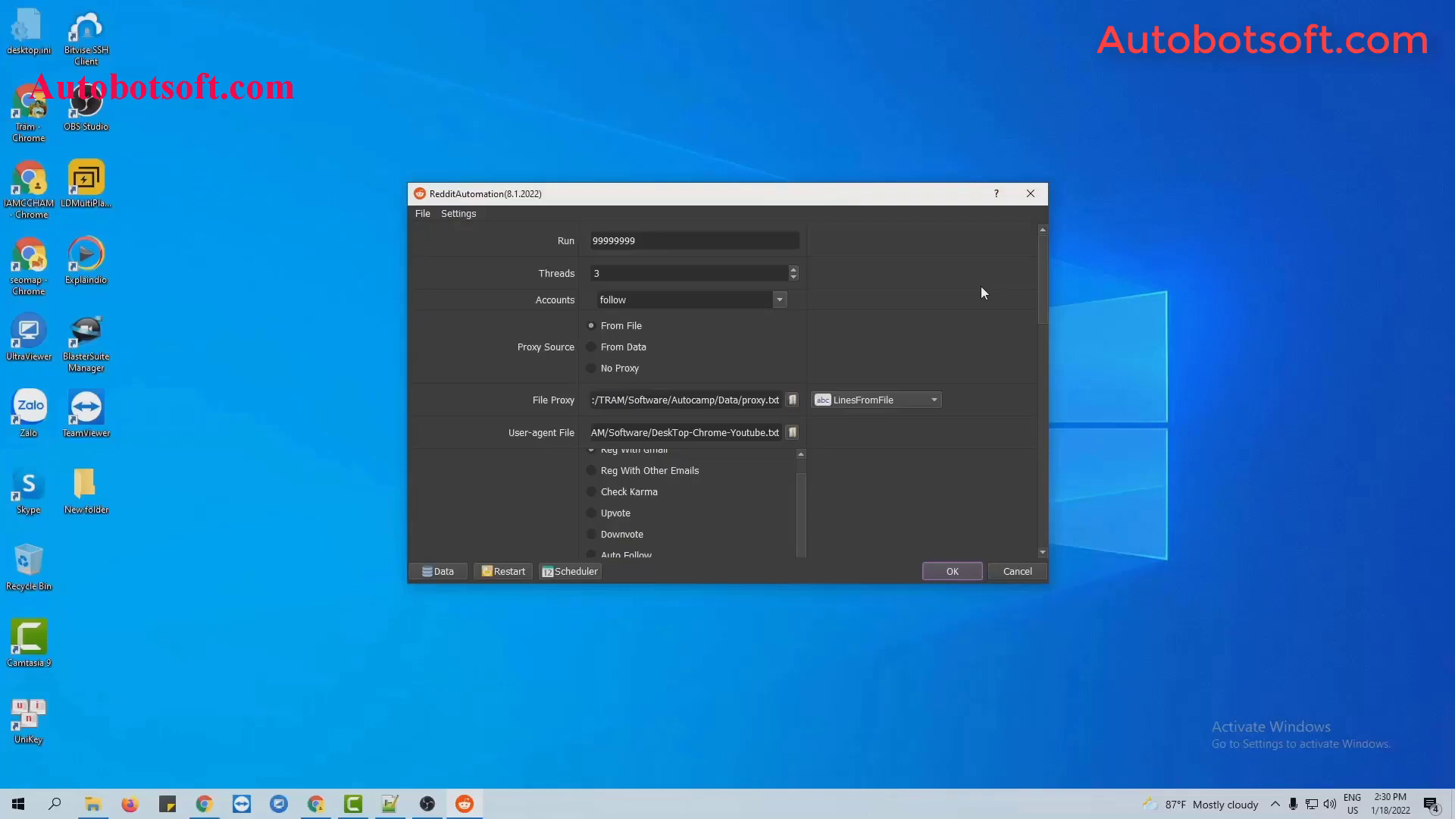
Choose Upload Communities as the action in the RedditAutomation settings
scroll(1008, 297, down, 5)
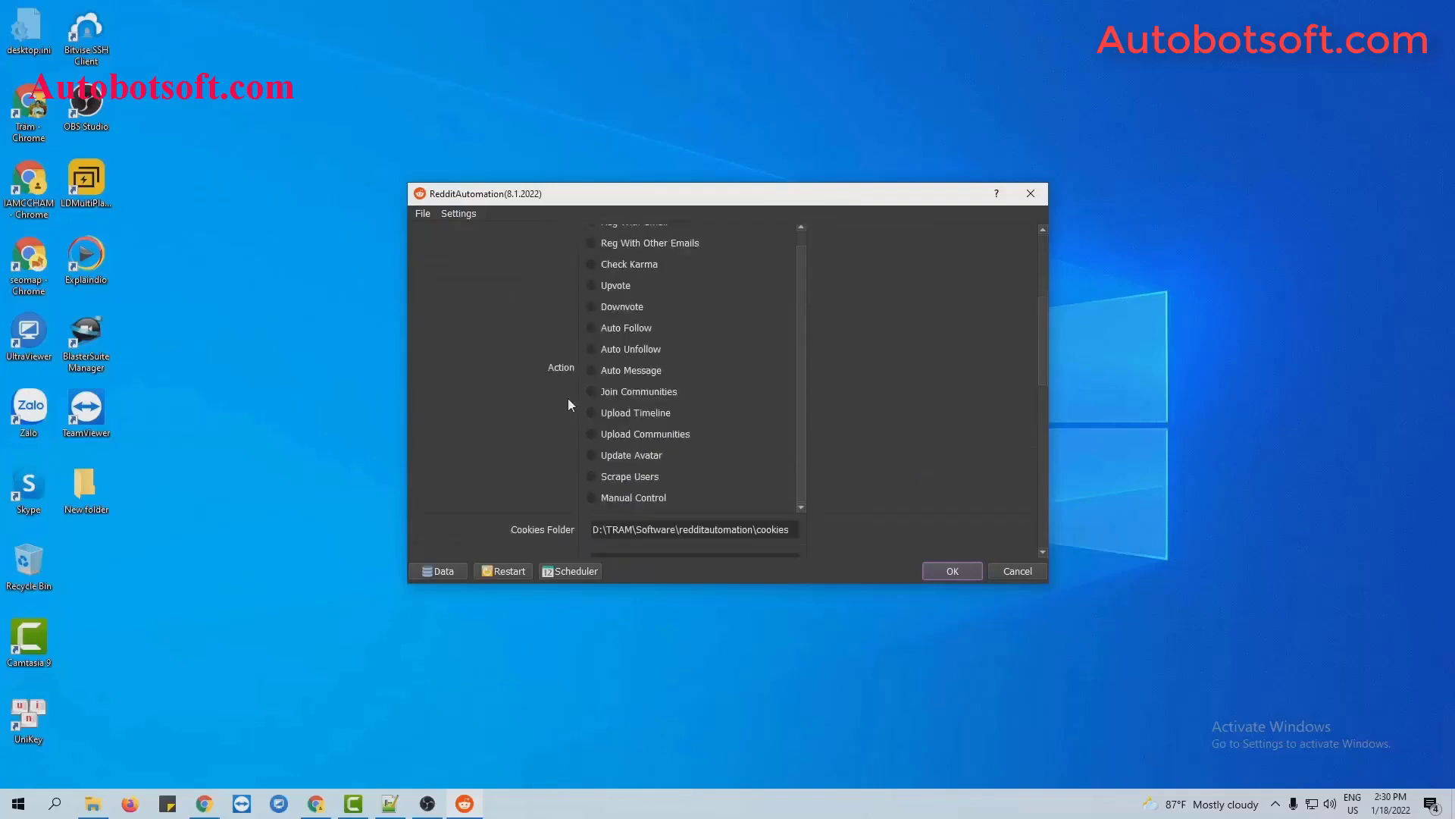
click(592, 433)
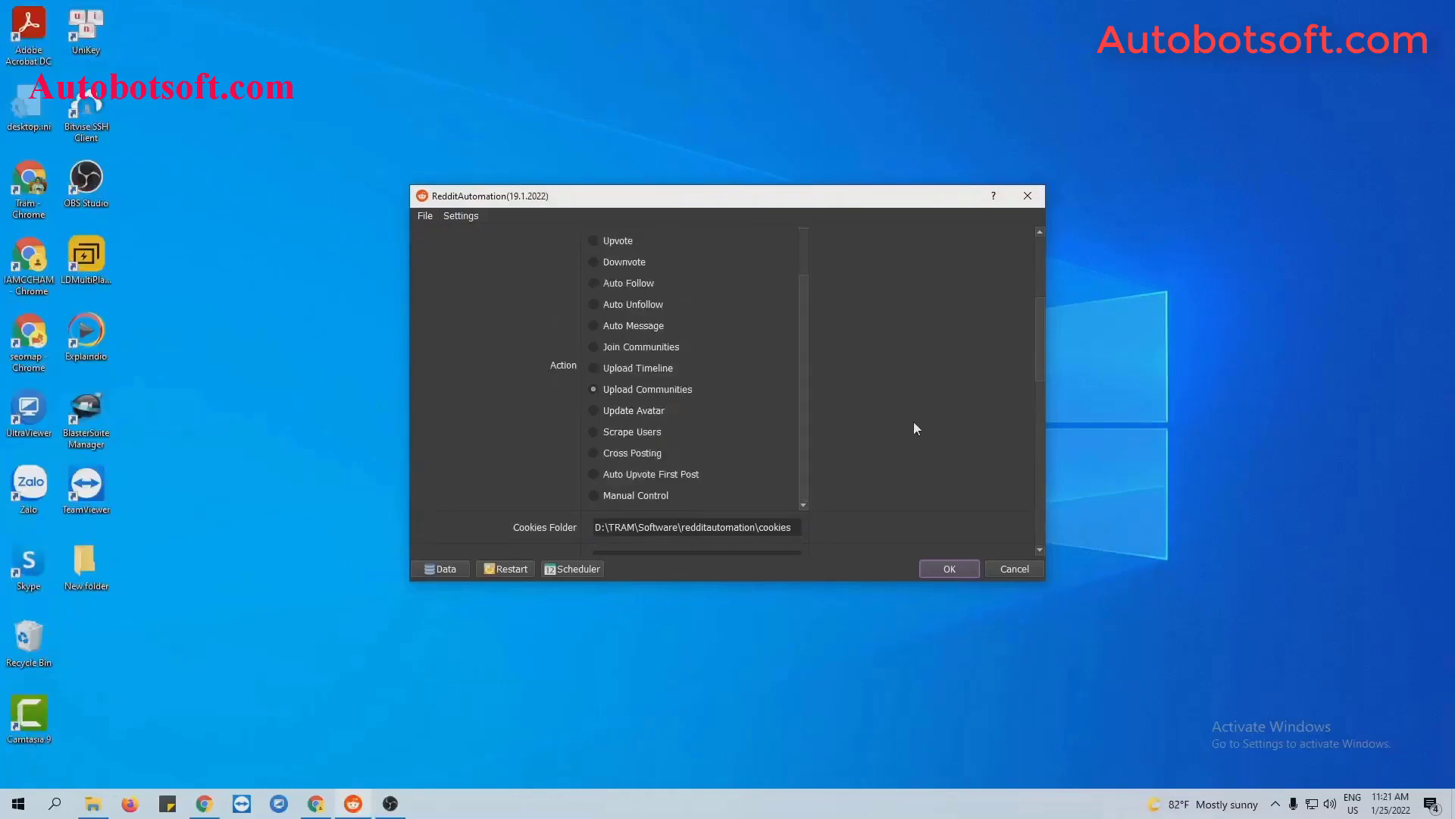
scroll(914, 424, down, 6)
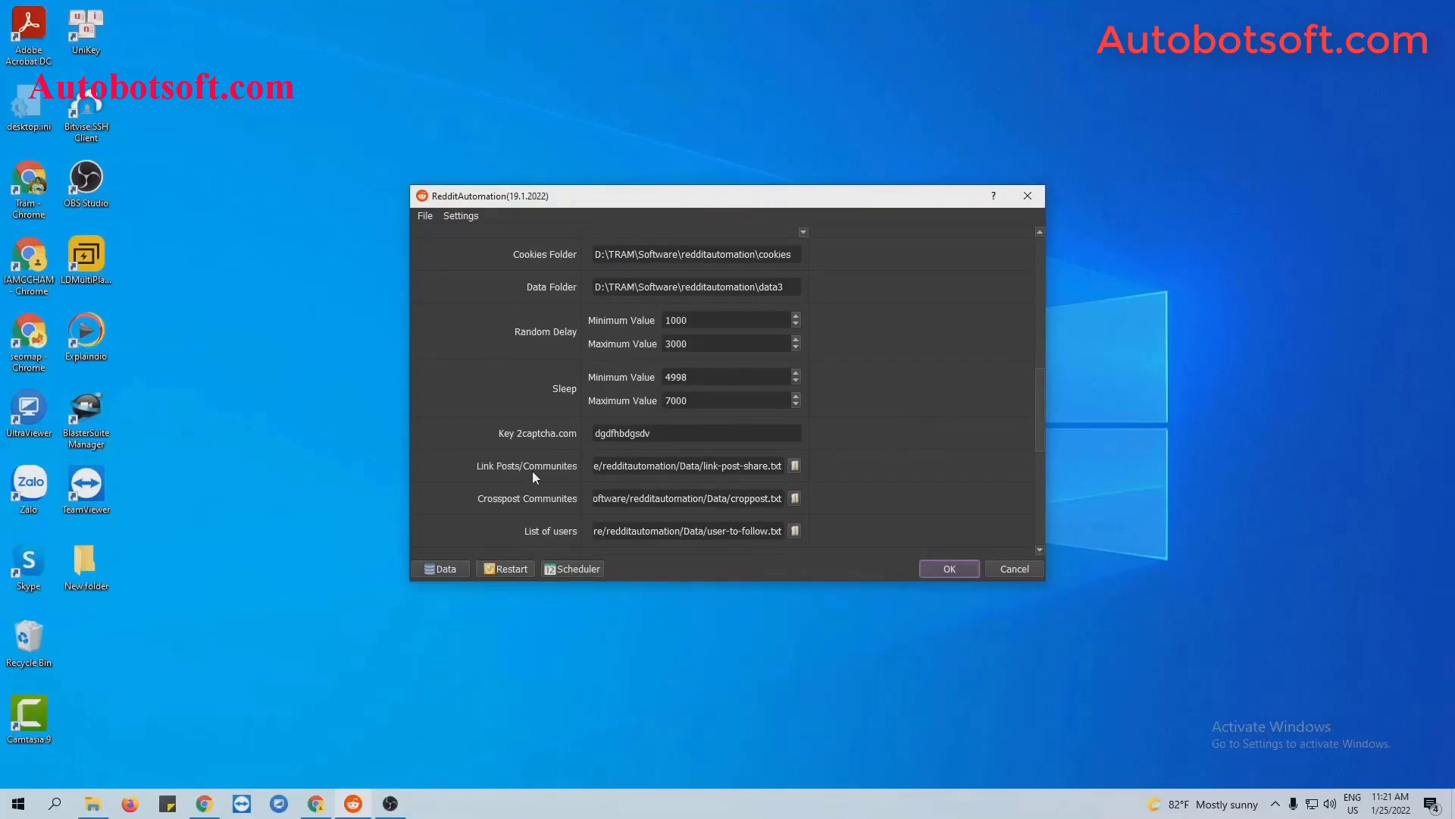
Create an empty communities.txt in Redditautomation, open it in Notepad++, and return to the Reddit page
click(92, 804)
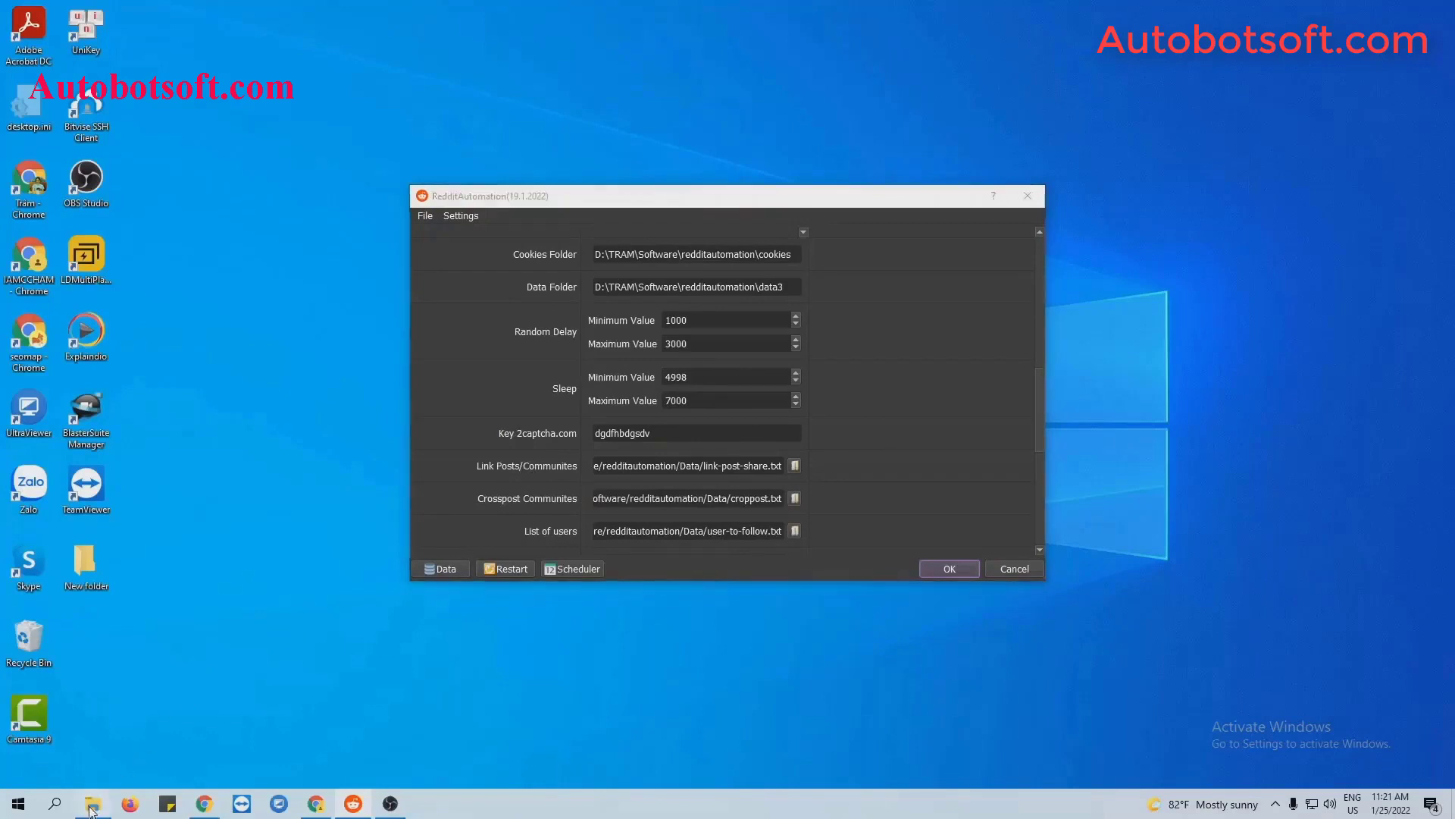
right_click(281, 559)
mouse_move(333, 534)
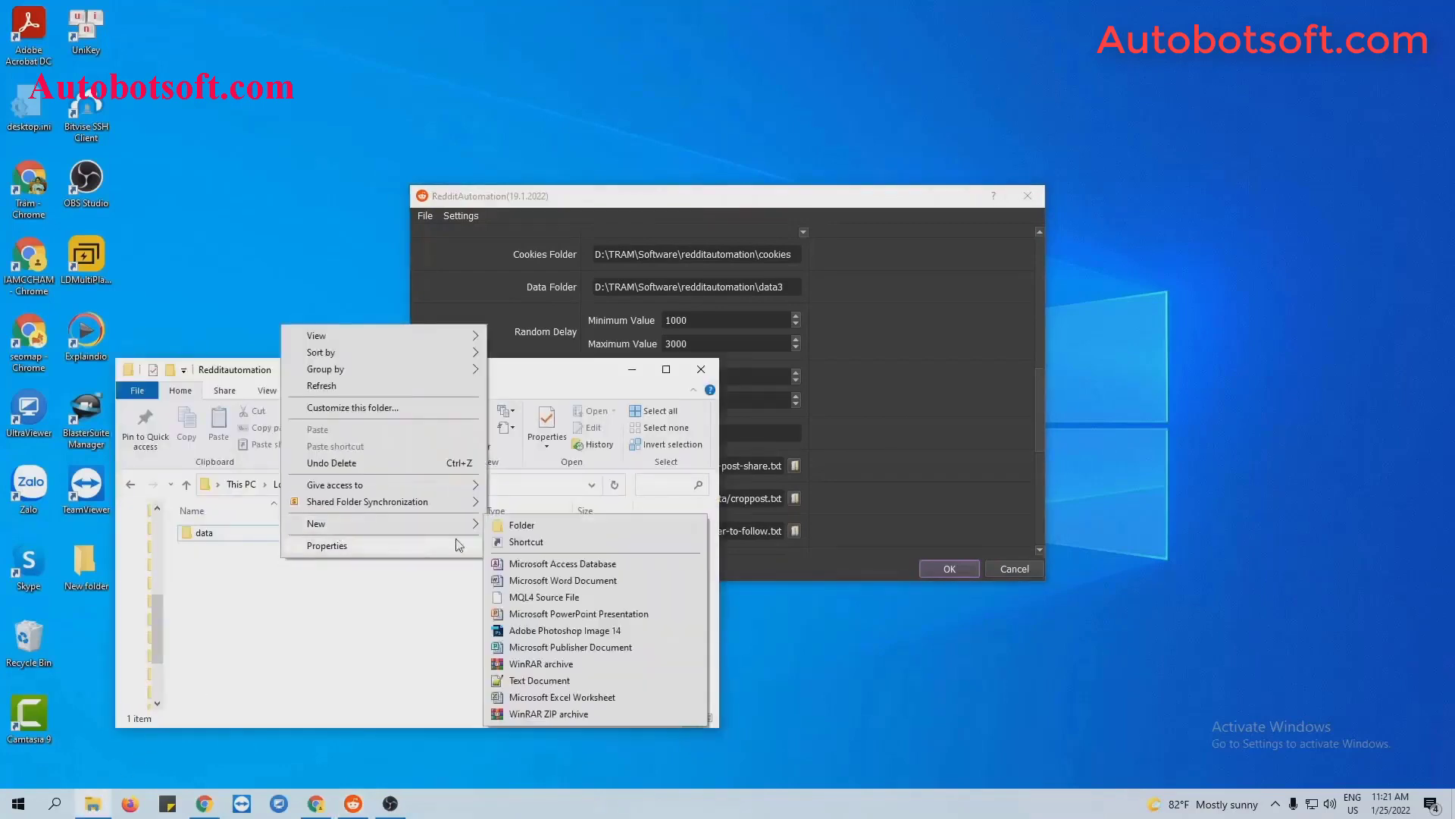
click(515, 682)
text(communities.txt)
key(Return)
double_click(320, 551)
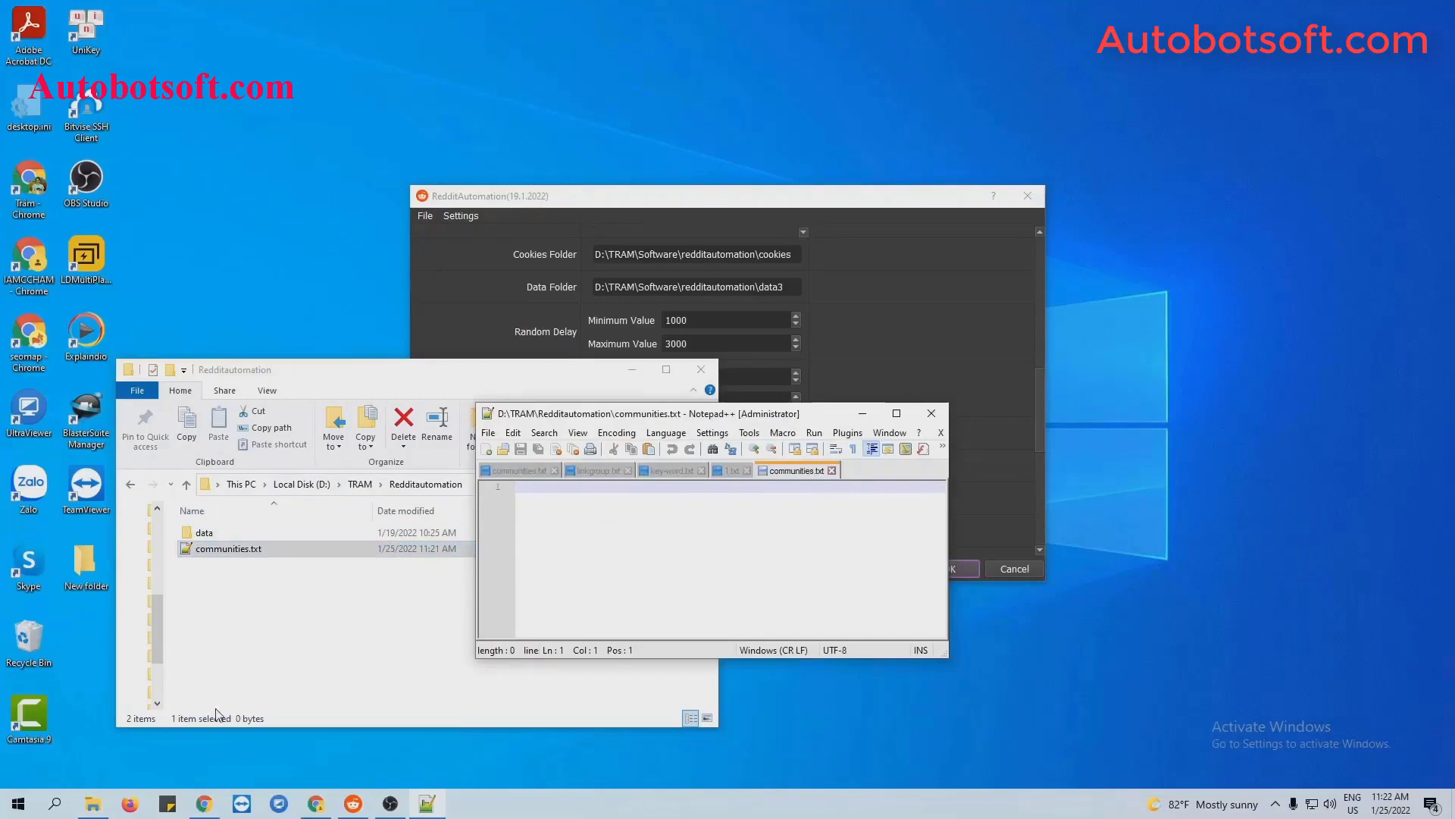
click(204, 804)
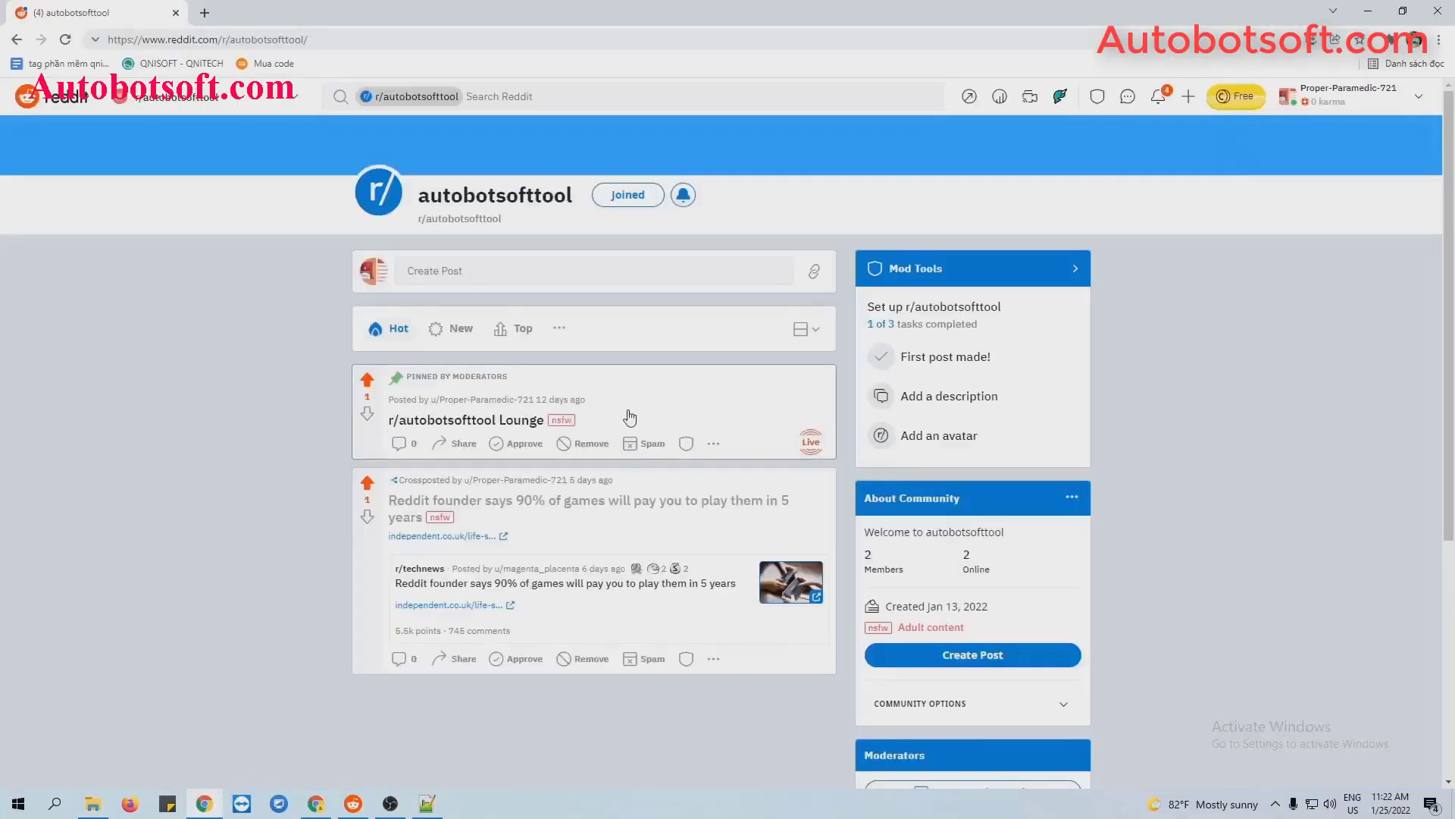
Copy the r/autobotsofttool URL into line 1 of communities.txt and save it
click(373, 41)
key(ctrl+c)
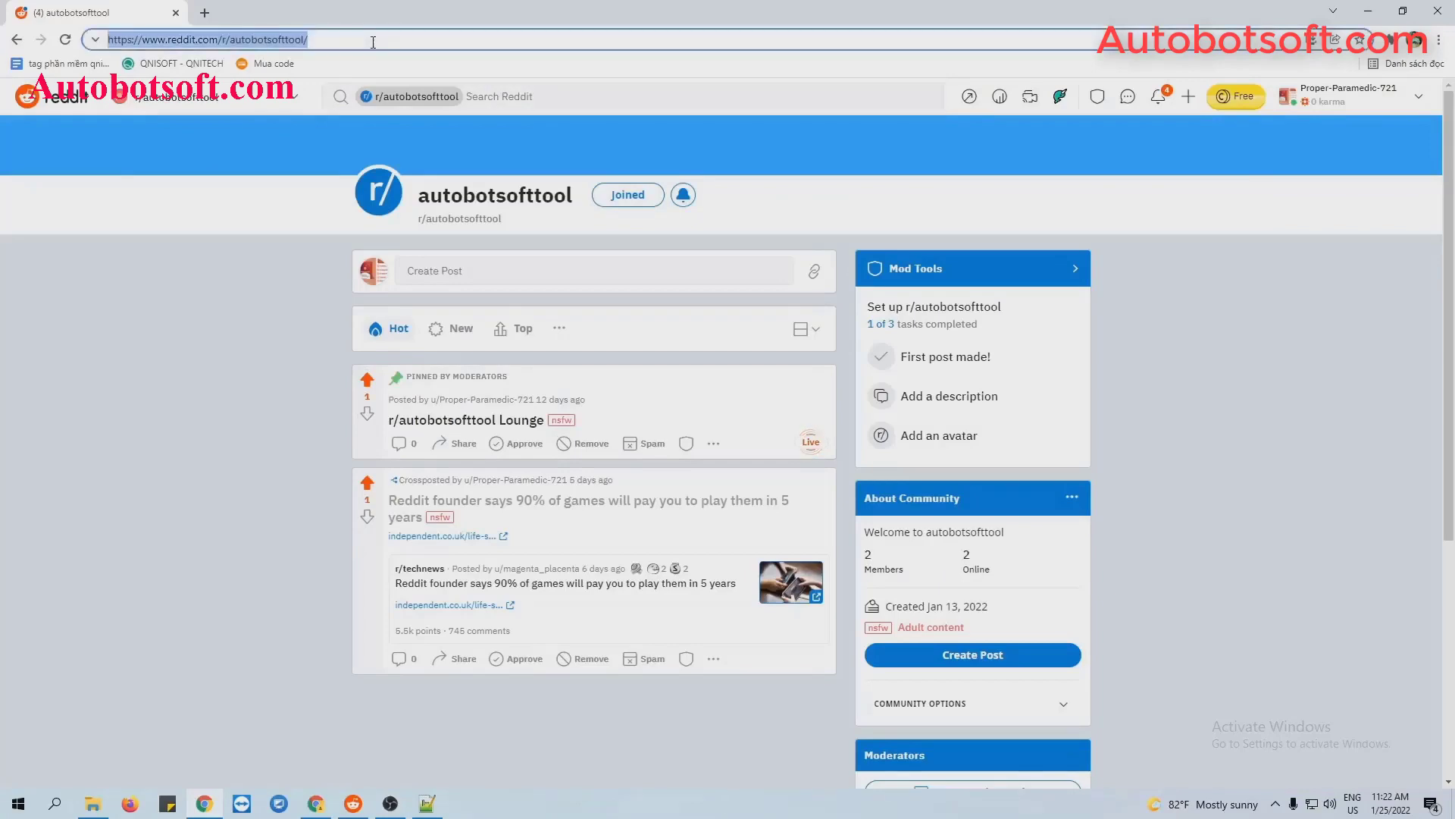
click(1368, 11)
key(ctrl+v)
click(520, 449)
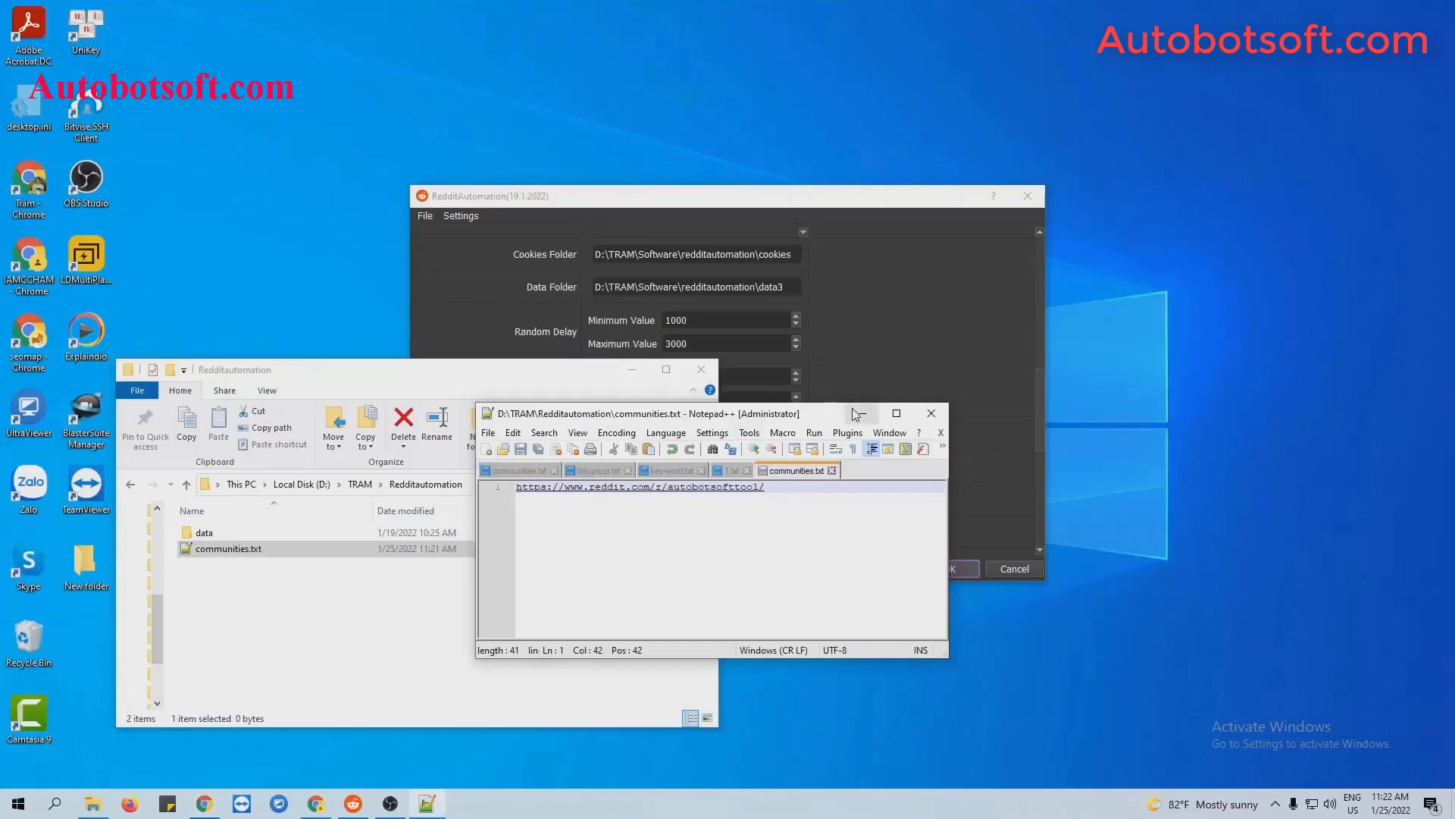
Point the Link Posts/Communites field to communities.txt
click(858, 414)
click(632, 369)
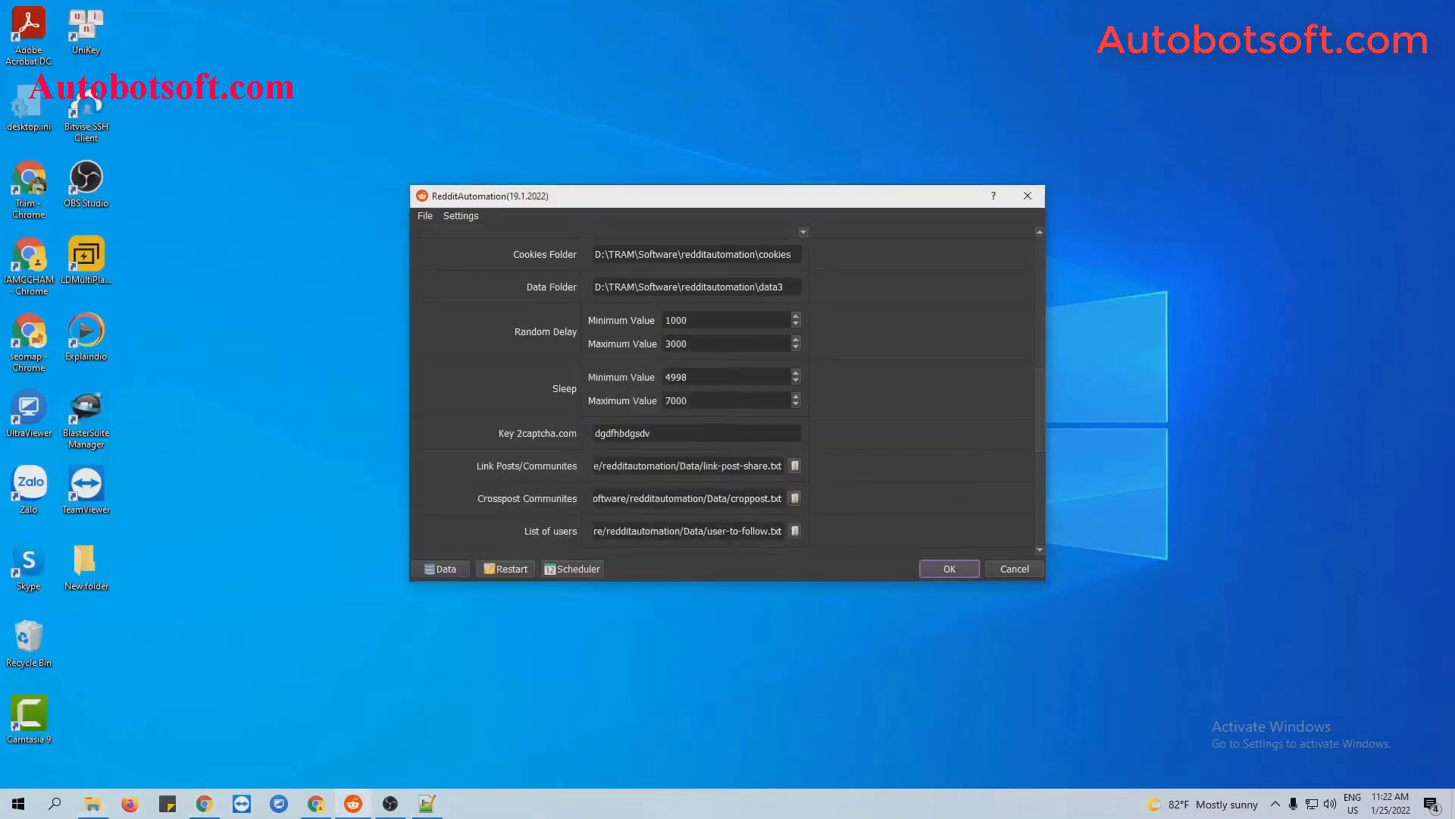
click(793, 467)
click(616, 338)
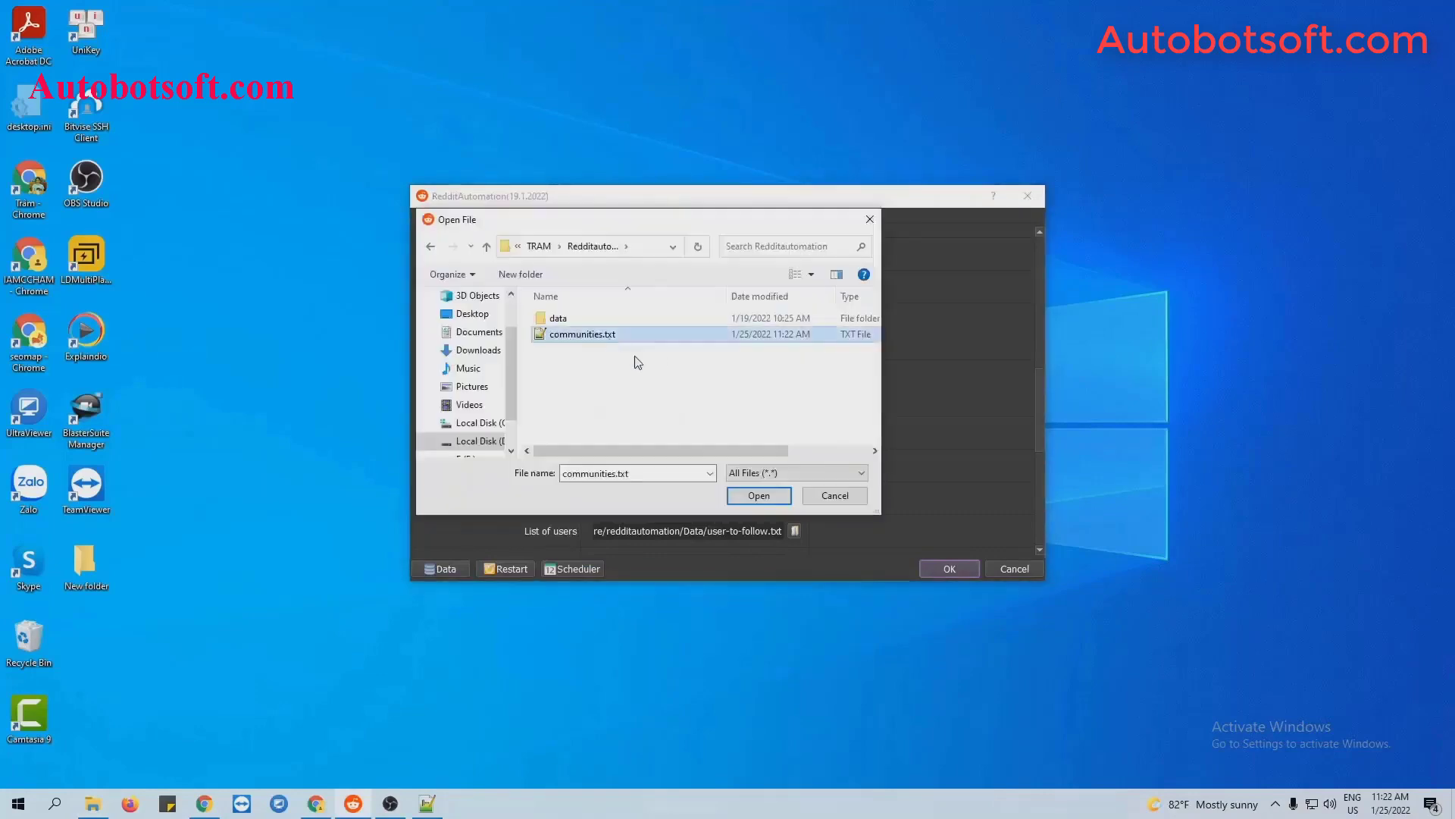
click(760, 496)
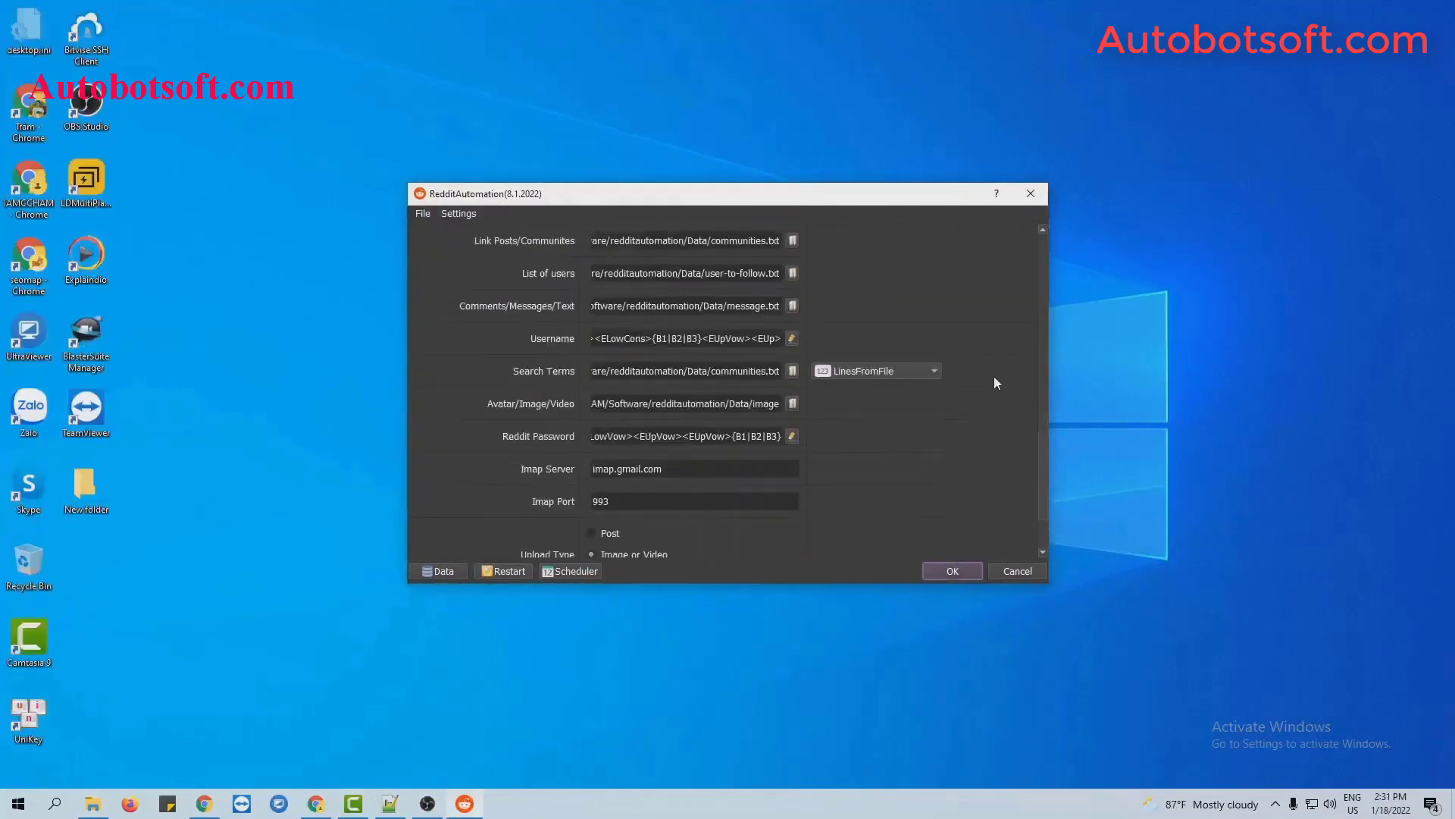
scroll(994, 382, down, 2)
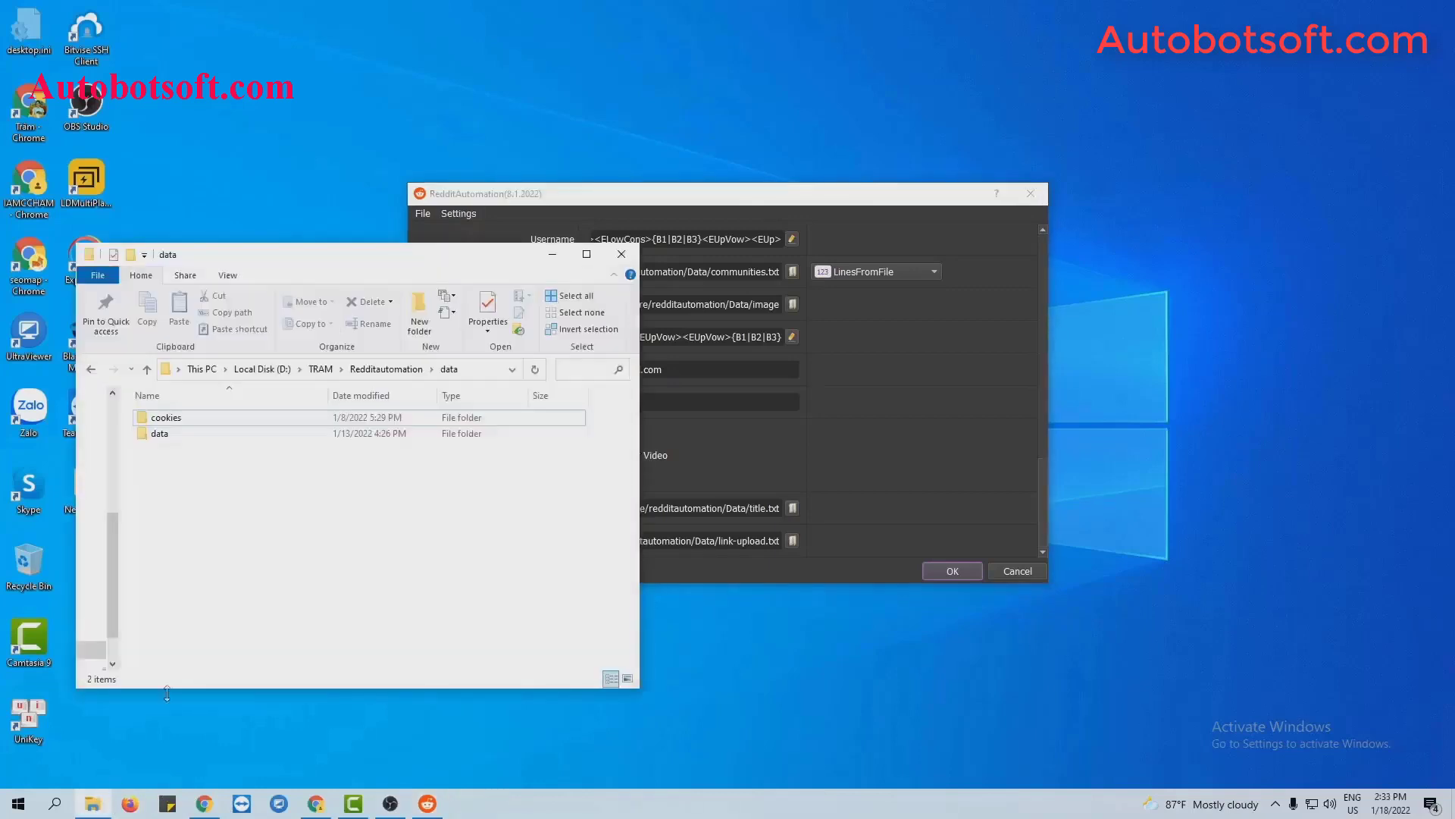
Create a new text file named title-upload.txt in the data folder
right_click(199, 475)
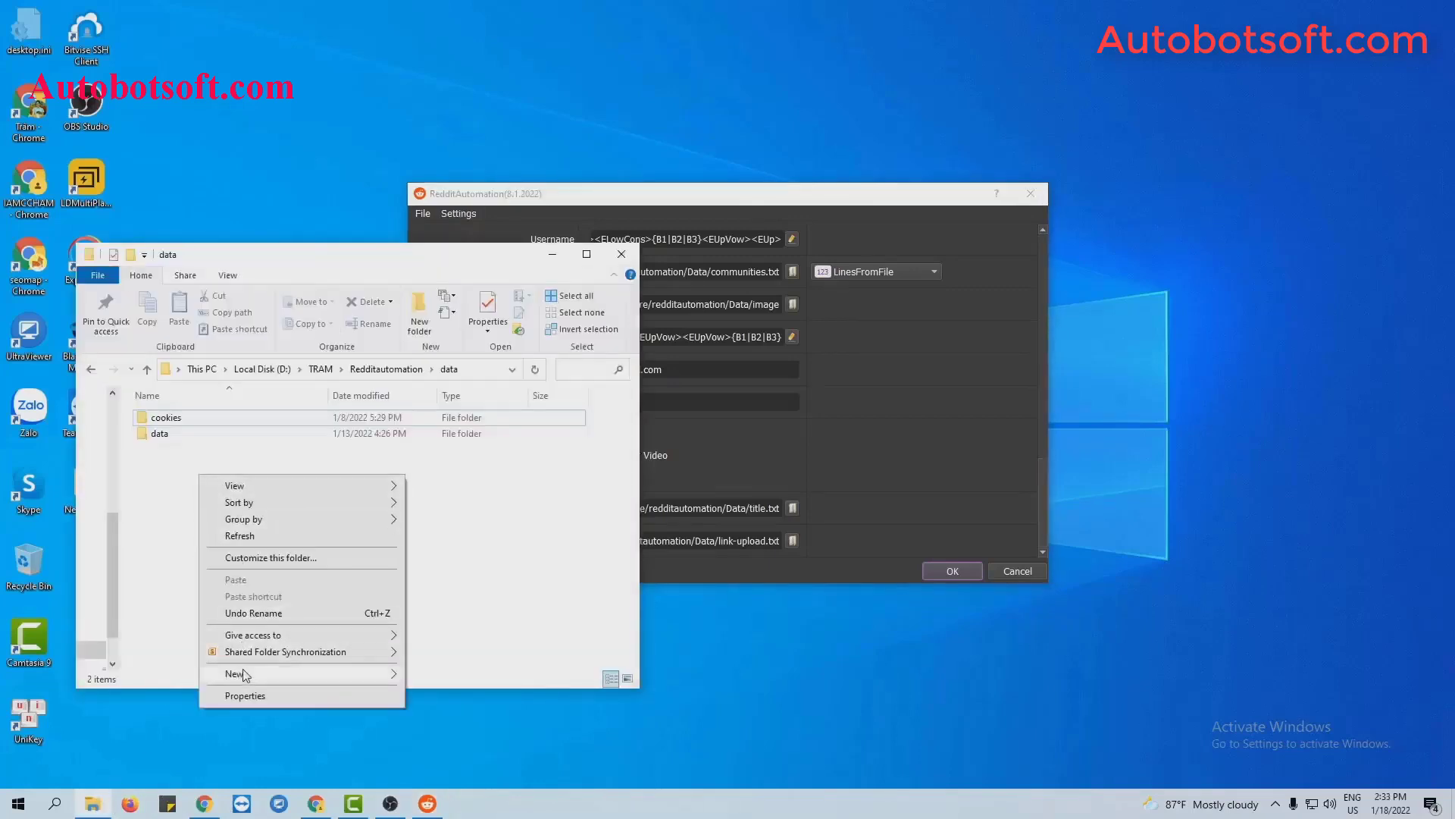
mouse_move(244, 673)
click(444, 644)
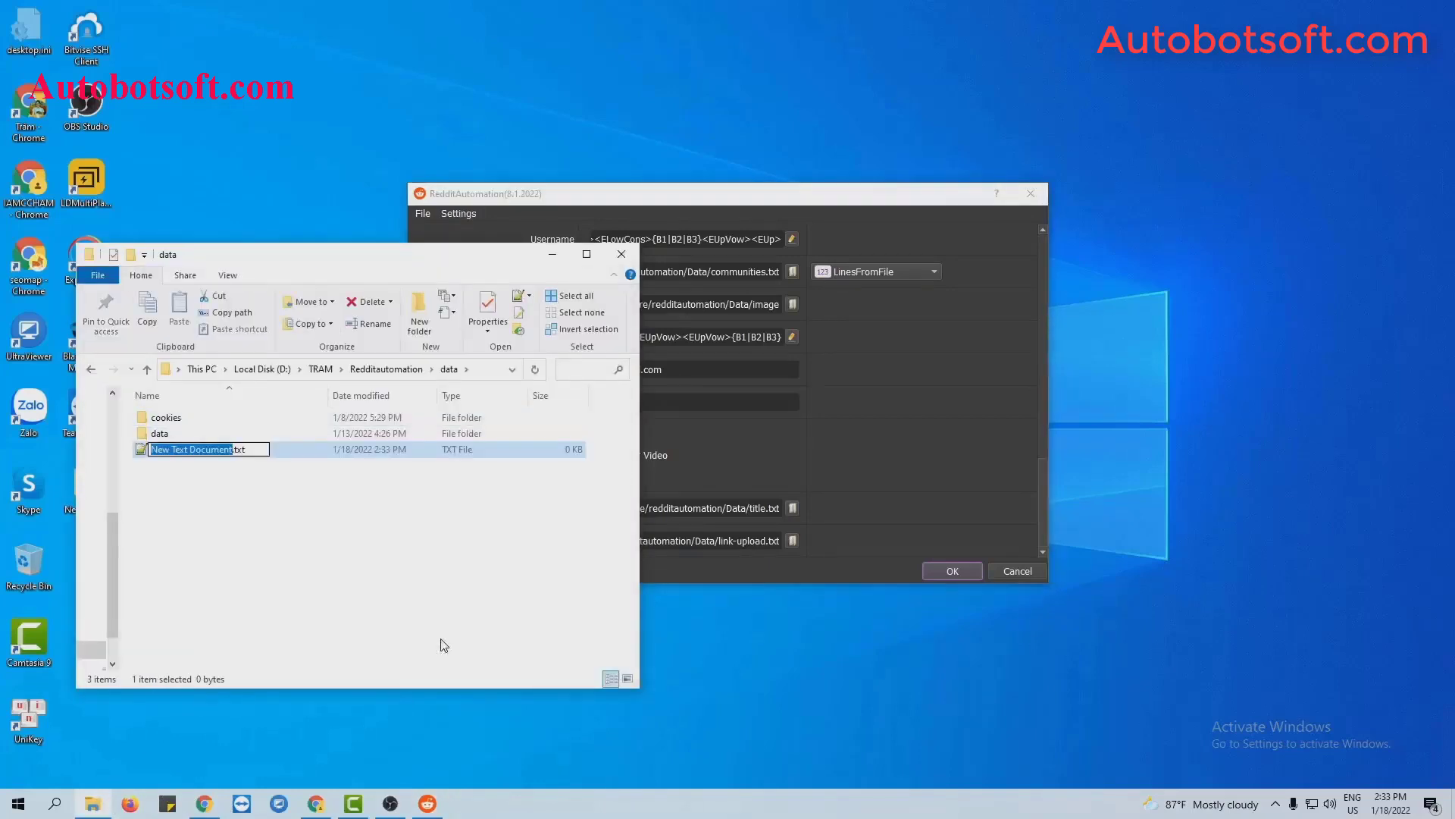
text(title)
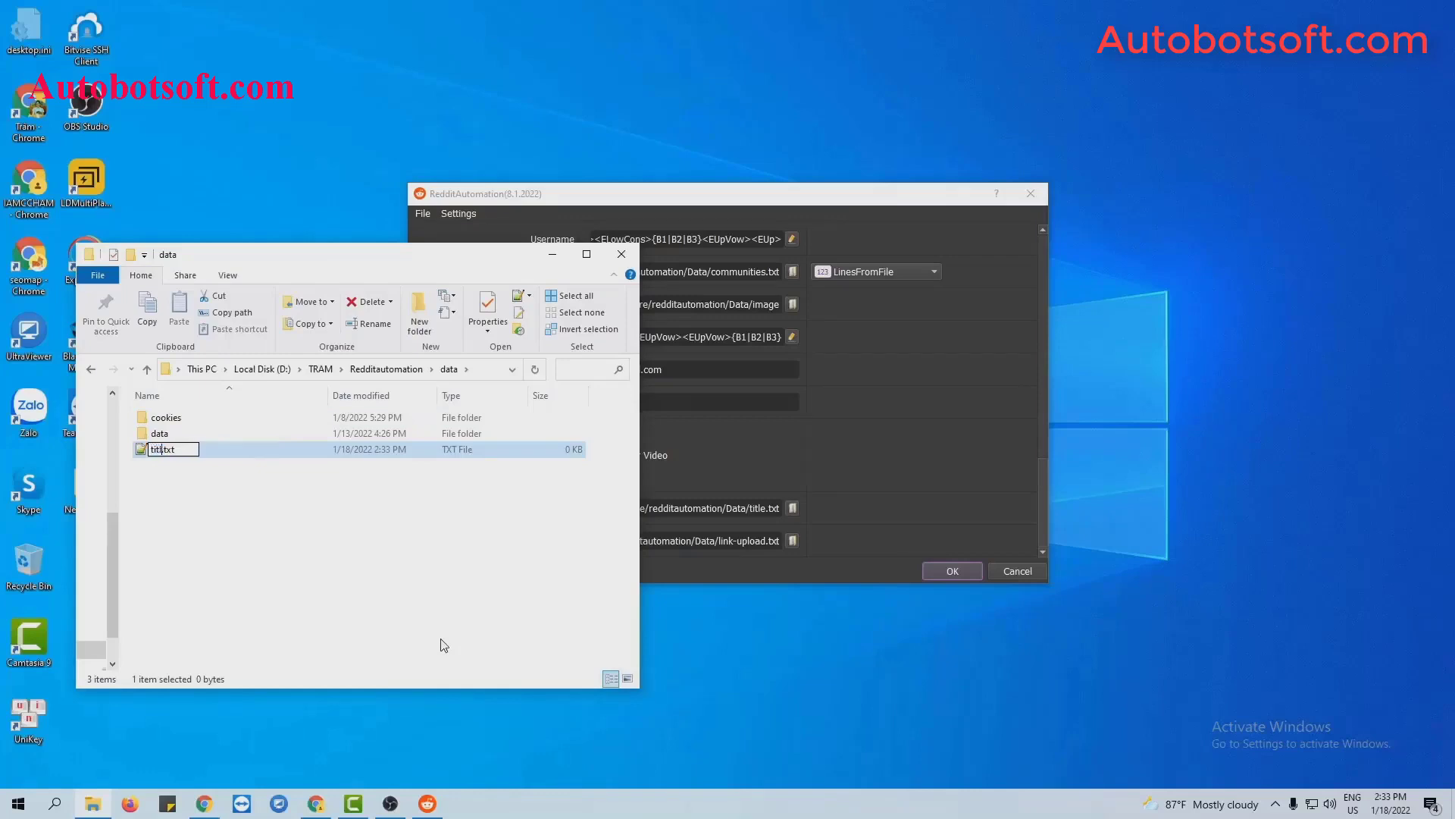
text(-upload)
key(Return)
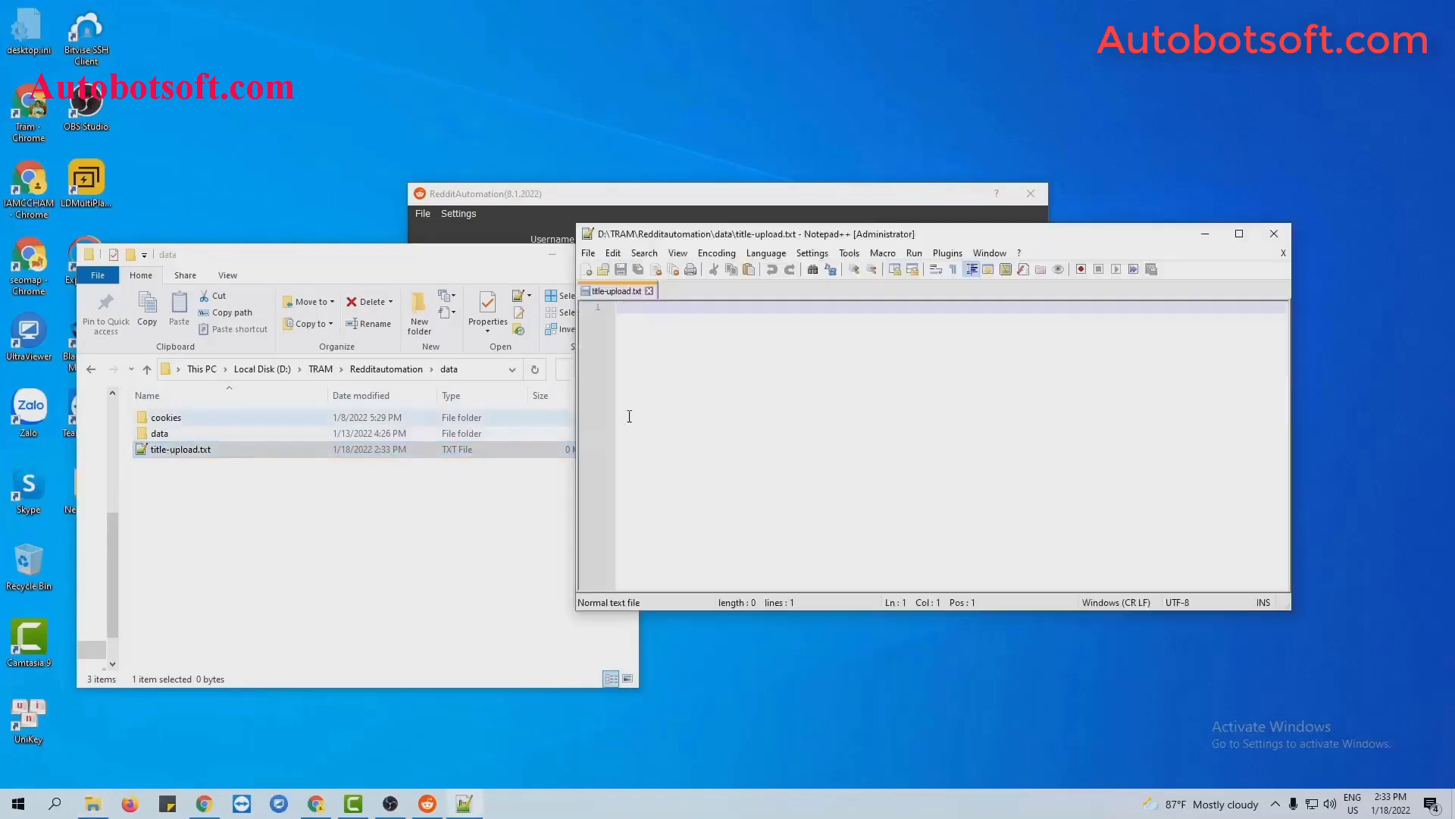
Paste thirteen post-title lines into title-upload.txt and save it
text(Flower Delivery in NY Send Love, Even From Afar Send Modern Plants titles next to names in comments and posts. Check your grammar, spelling, and punctuation. Make sure you are posting something new Follow reddiquette! Be relevant Do not be vague. Be provocative Reddit is a huge website Type what you want to see here and press Enter to search. you can search only within the subreddit you're on)
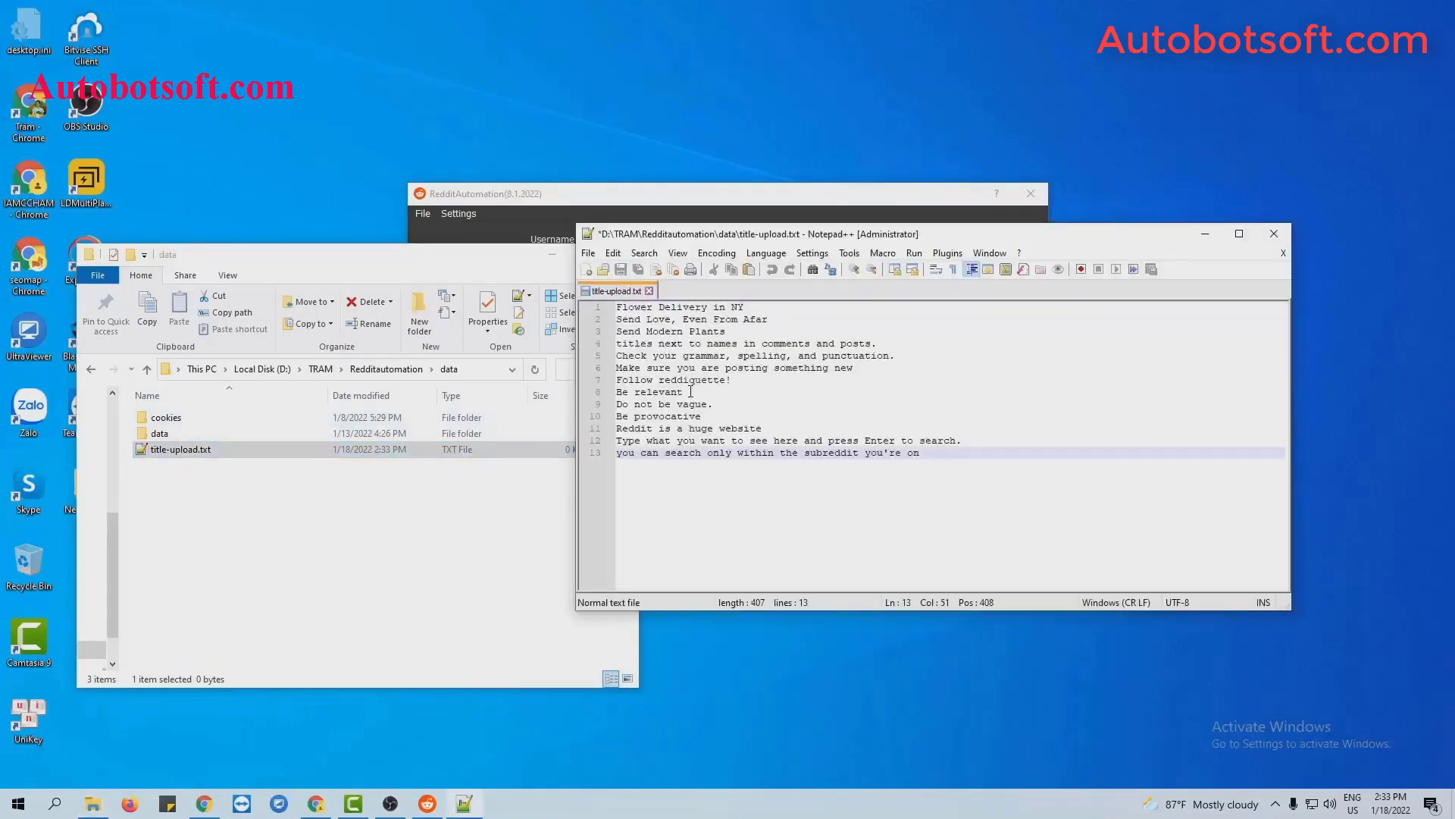
click(620, 270)
click(1204, 233)
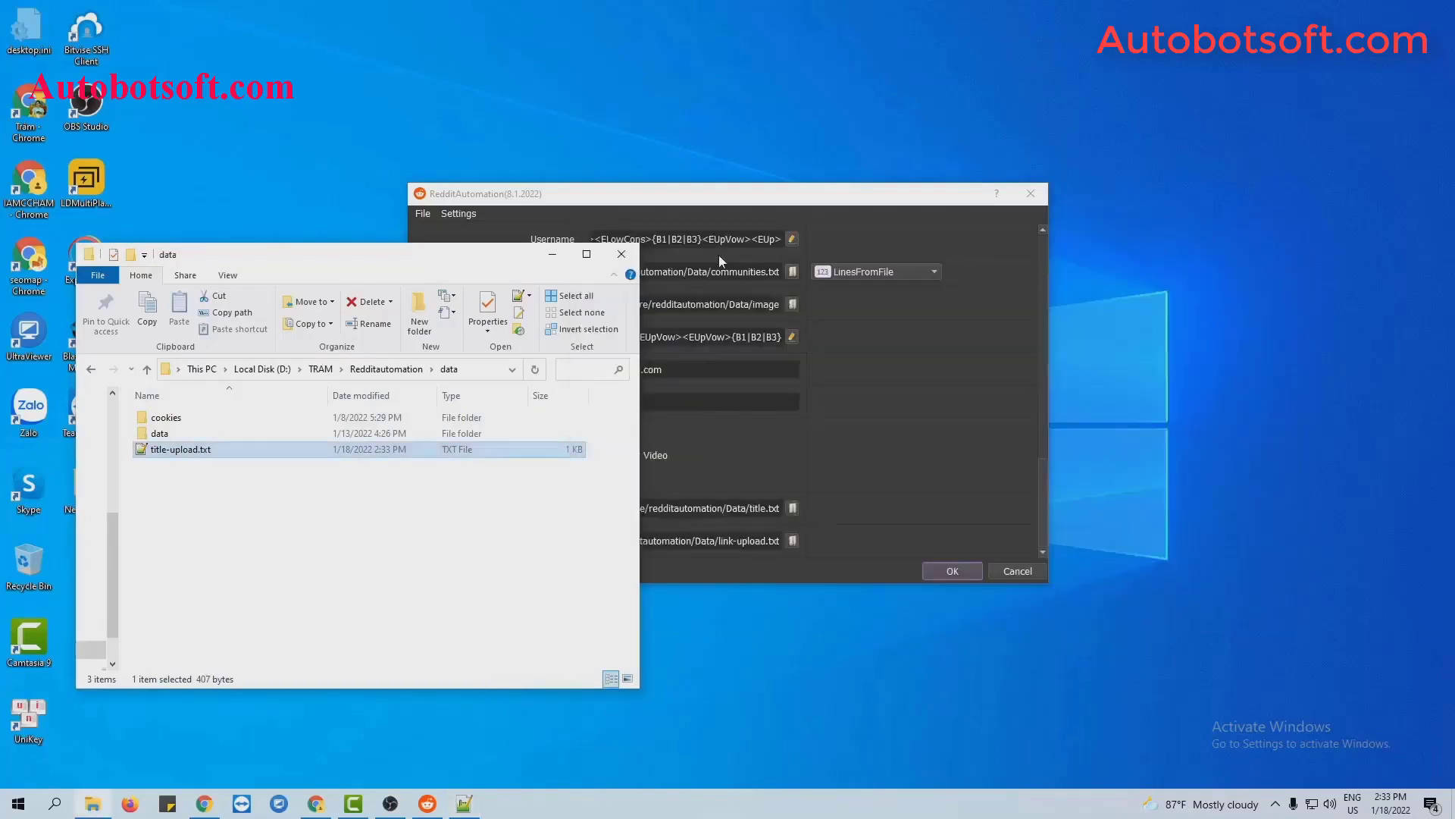
Set Title To Upload to data/title-upload.txt, then bring the data folder window back
click(553, 254)
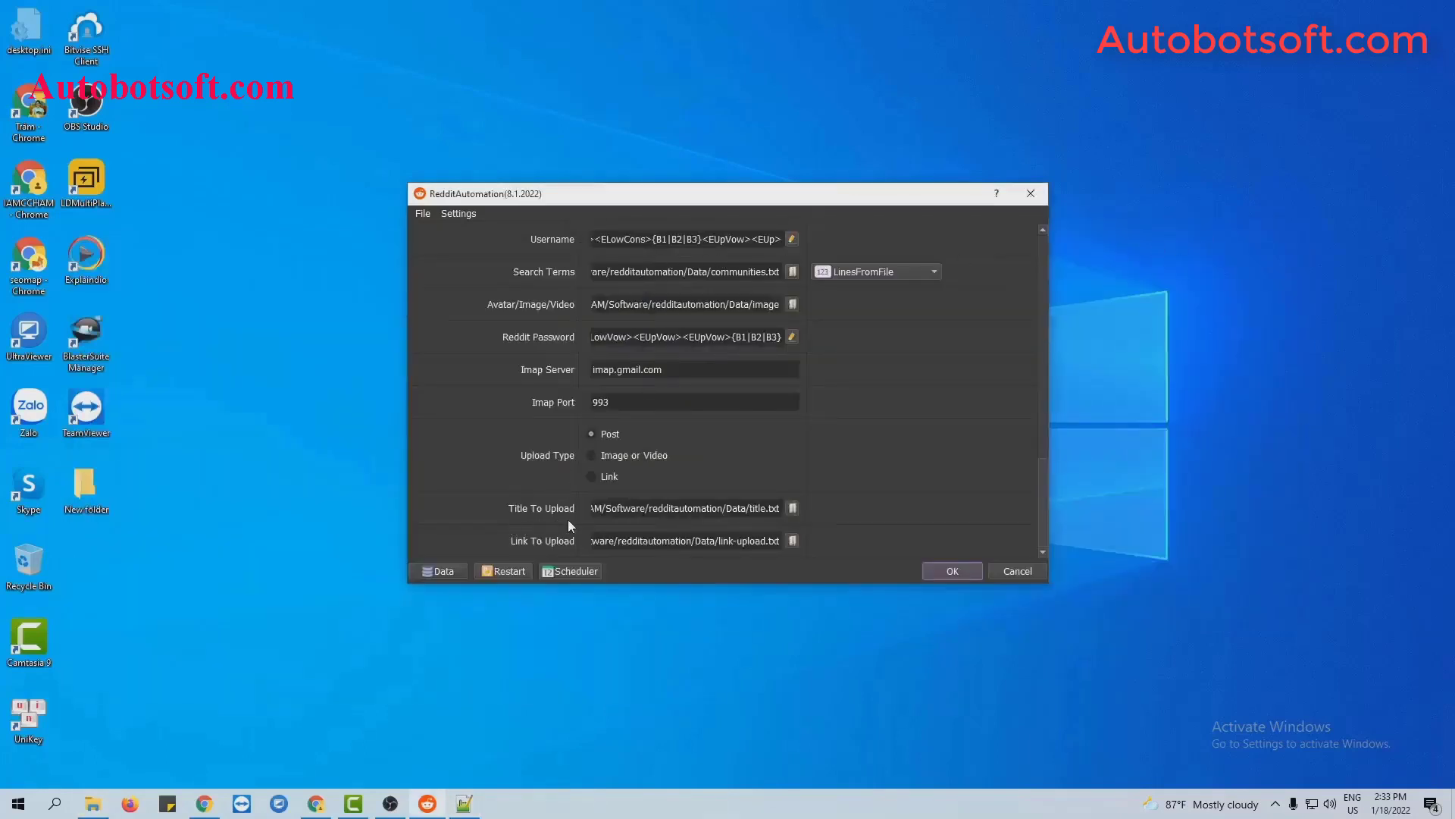
click(792, 507)
click(578, 347)
click(752, 493)
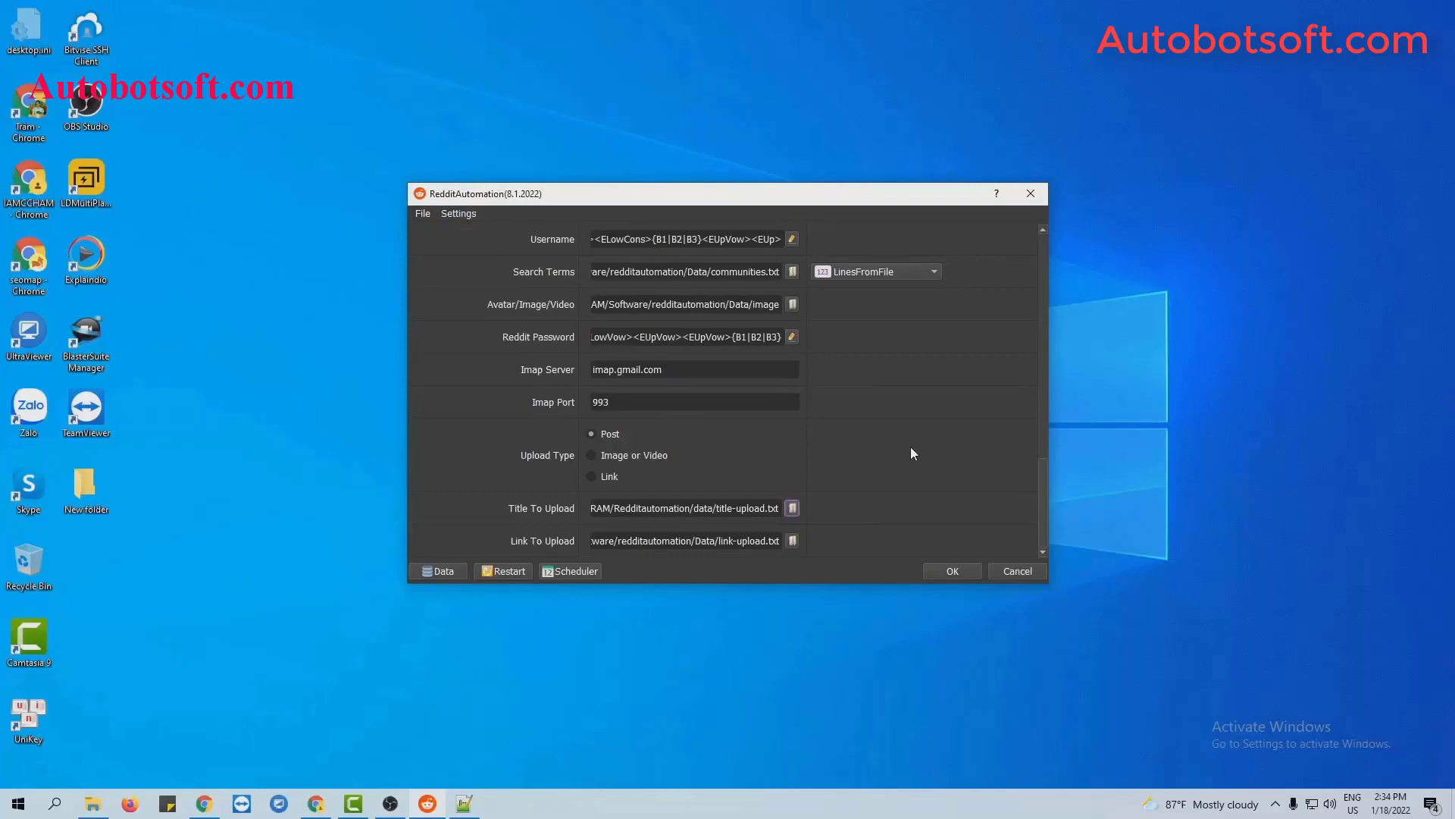
scroll(912, 448, up, 2)
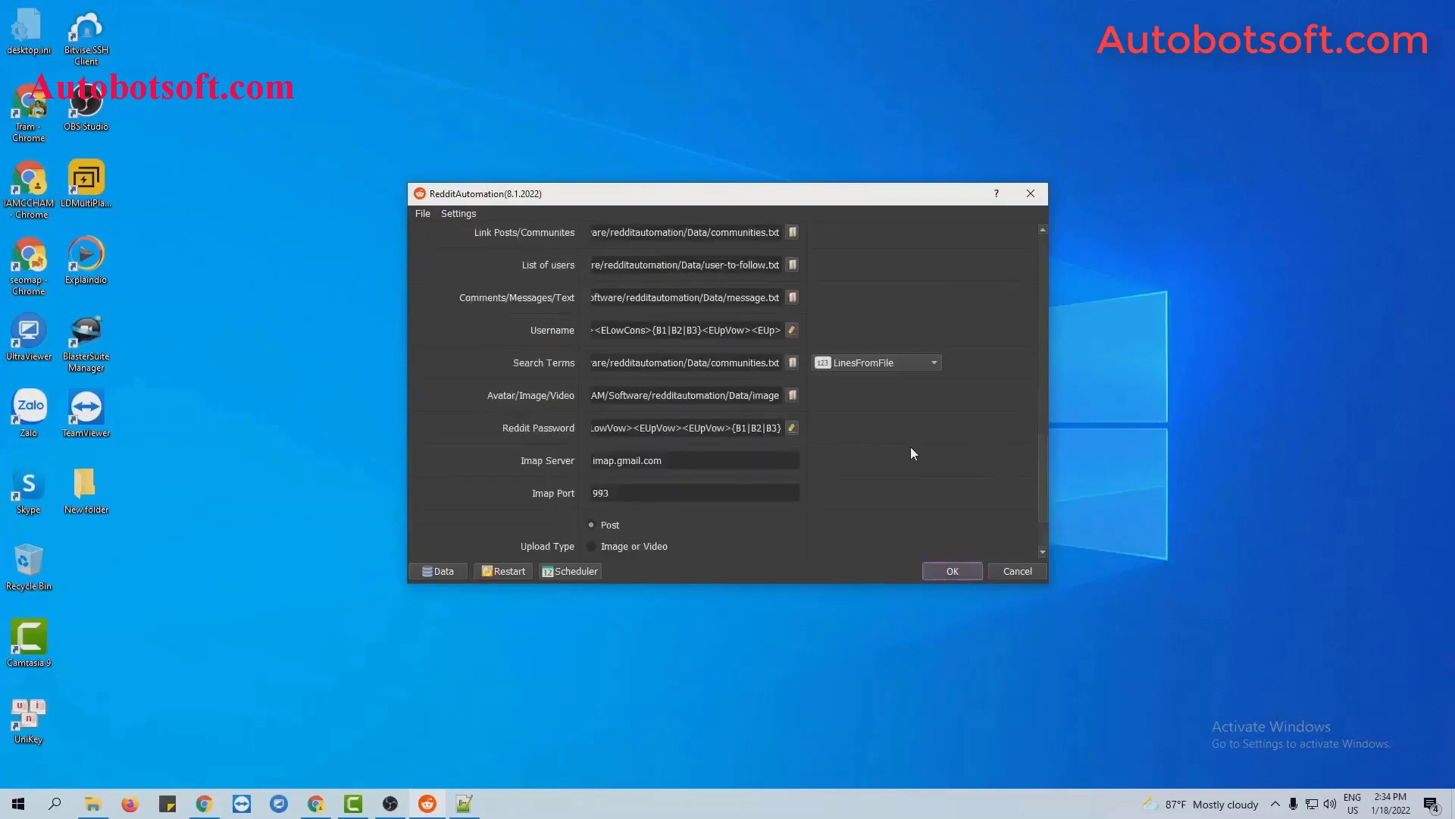
scroll(939, 455, up, 2)
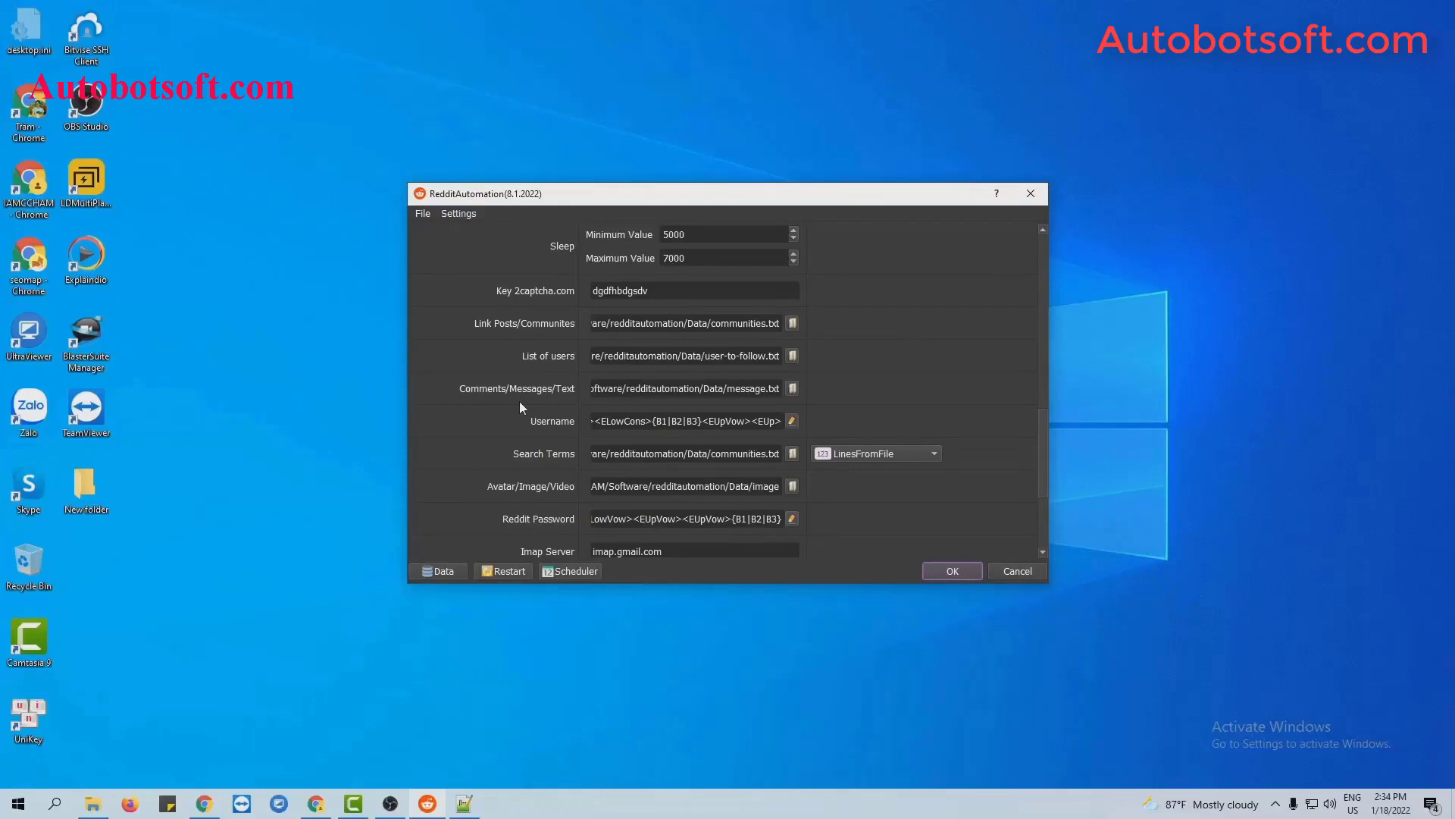
click(93, 804)
Create a new text file named content-post.txt in the data folder
right_click(206, 505)
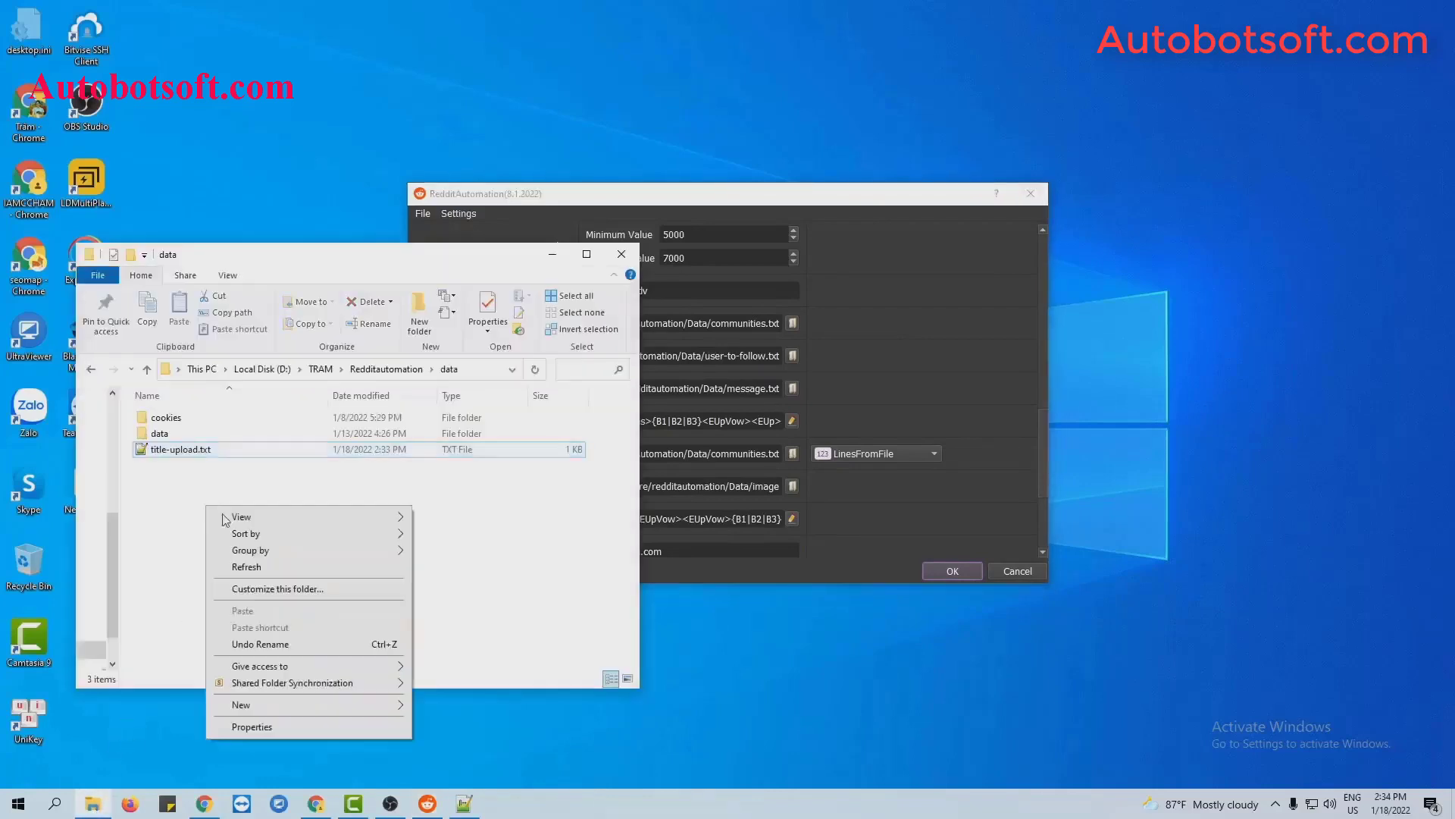
mouse_move(242, 704)
click(442, 667)
text(conten)
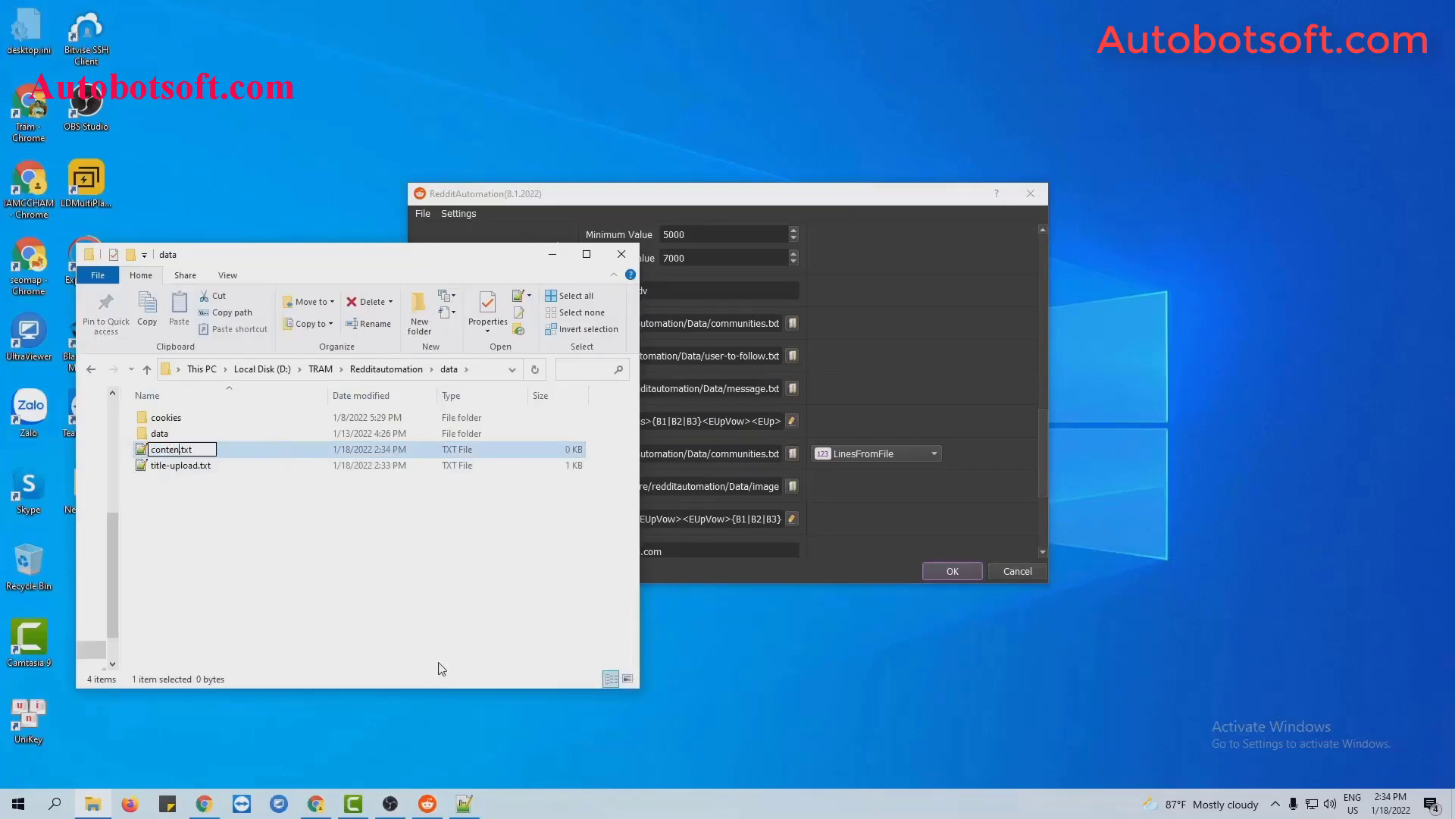
text(t-post)
key(Return)
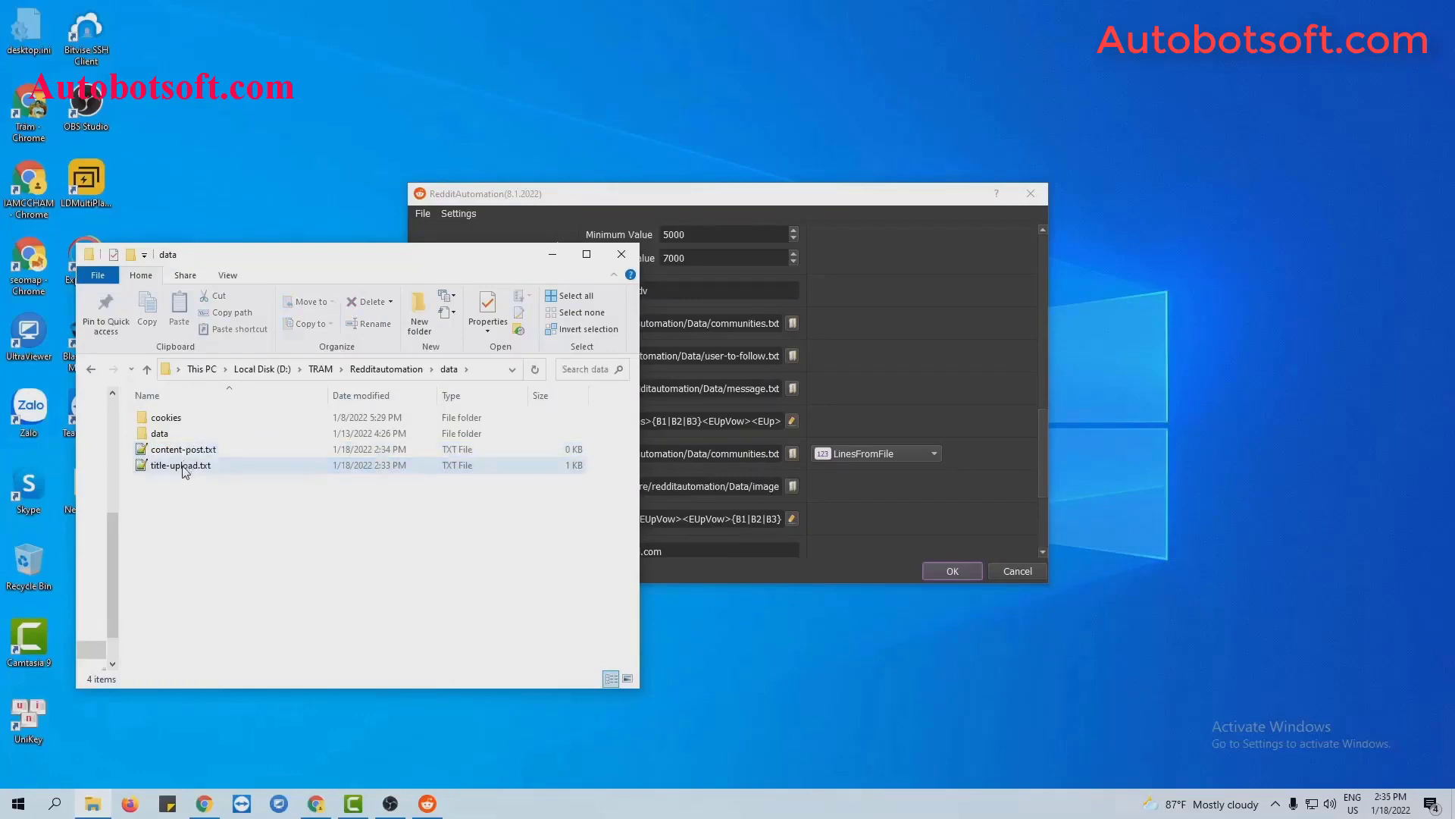
Paste ten quote lines into content-post.txt, save it, and hide the editor and folder
double_click(191, 455)
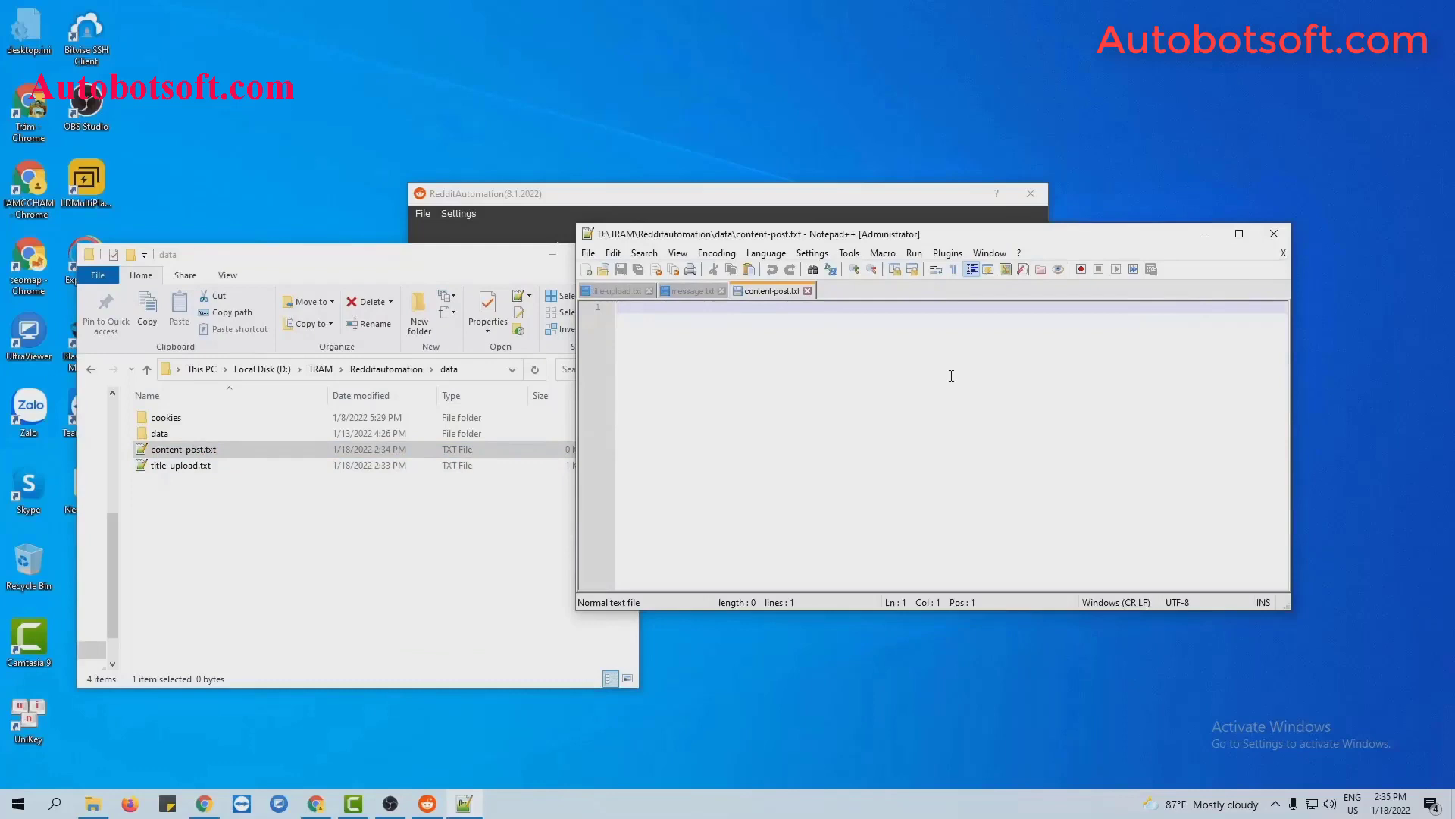
key(ctrl+v)
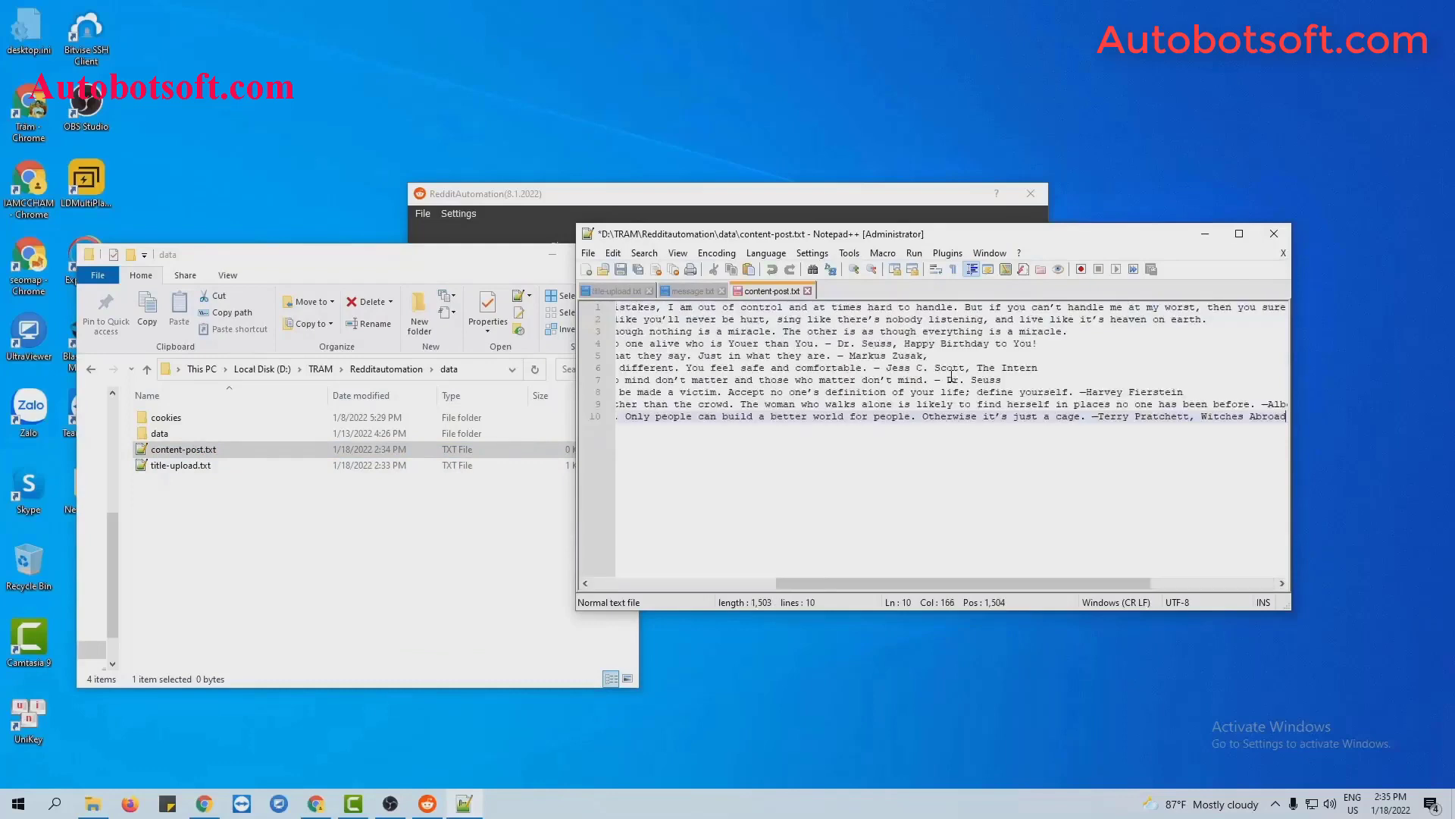
click(627, 274)
click(1205, 233)
click(568, 255)
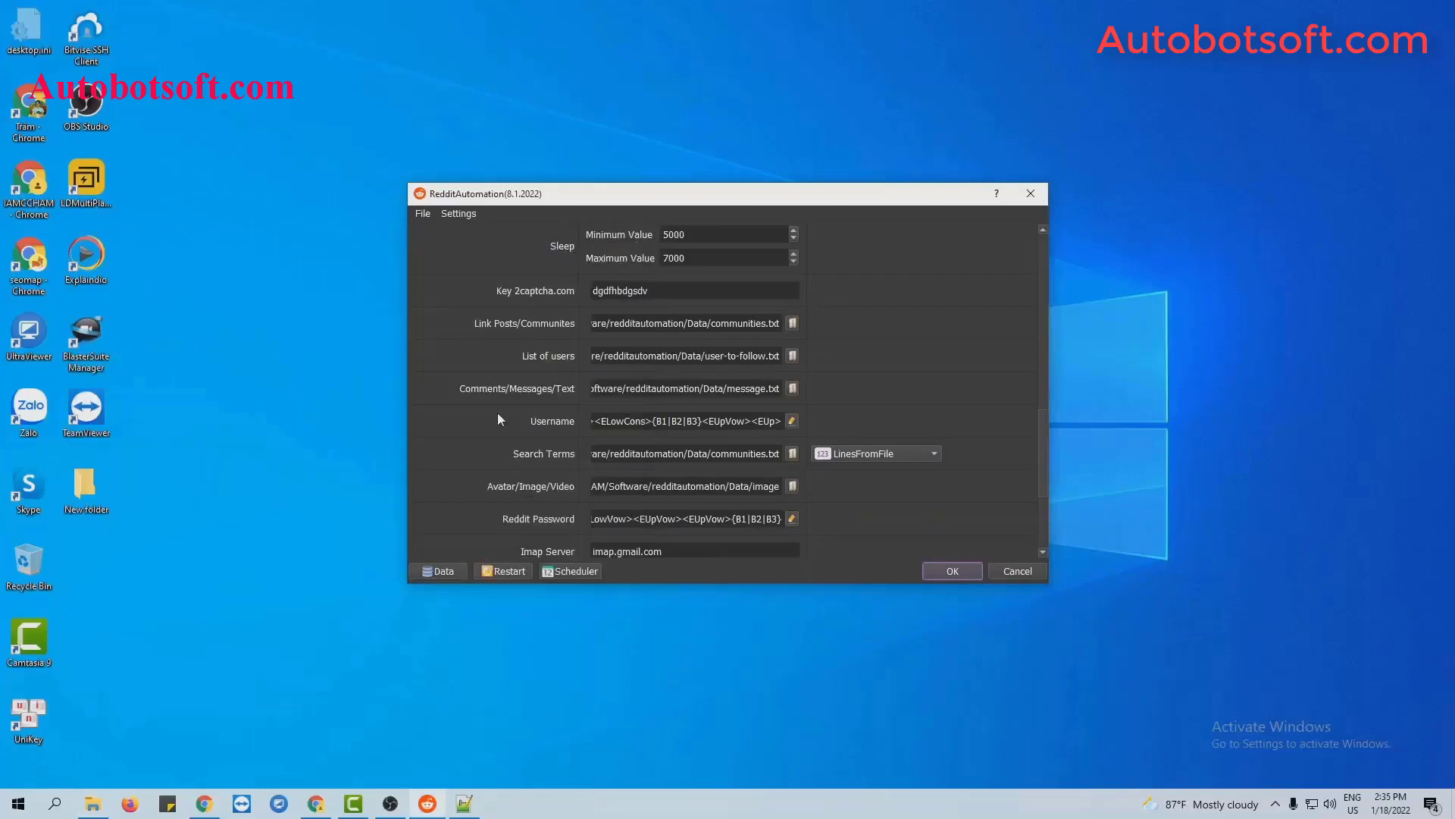
Set the Comments/Messages/Text file to content-post.txt
click(792, 390)
click(592, 351)
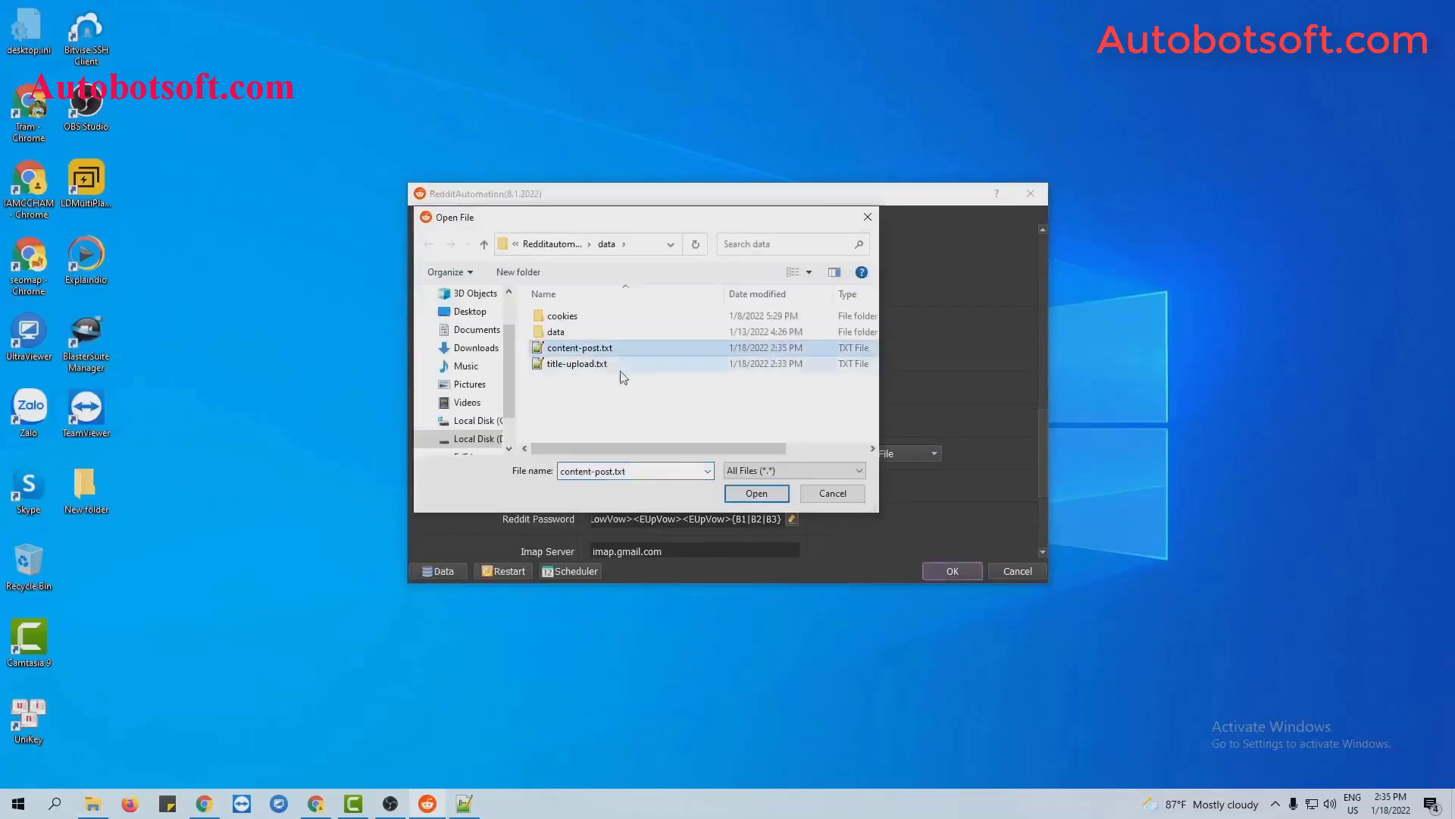
click(757, 493)
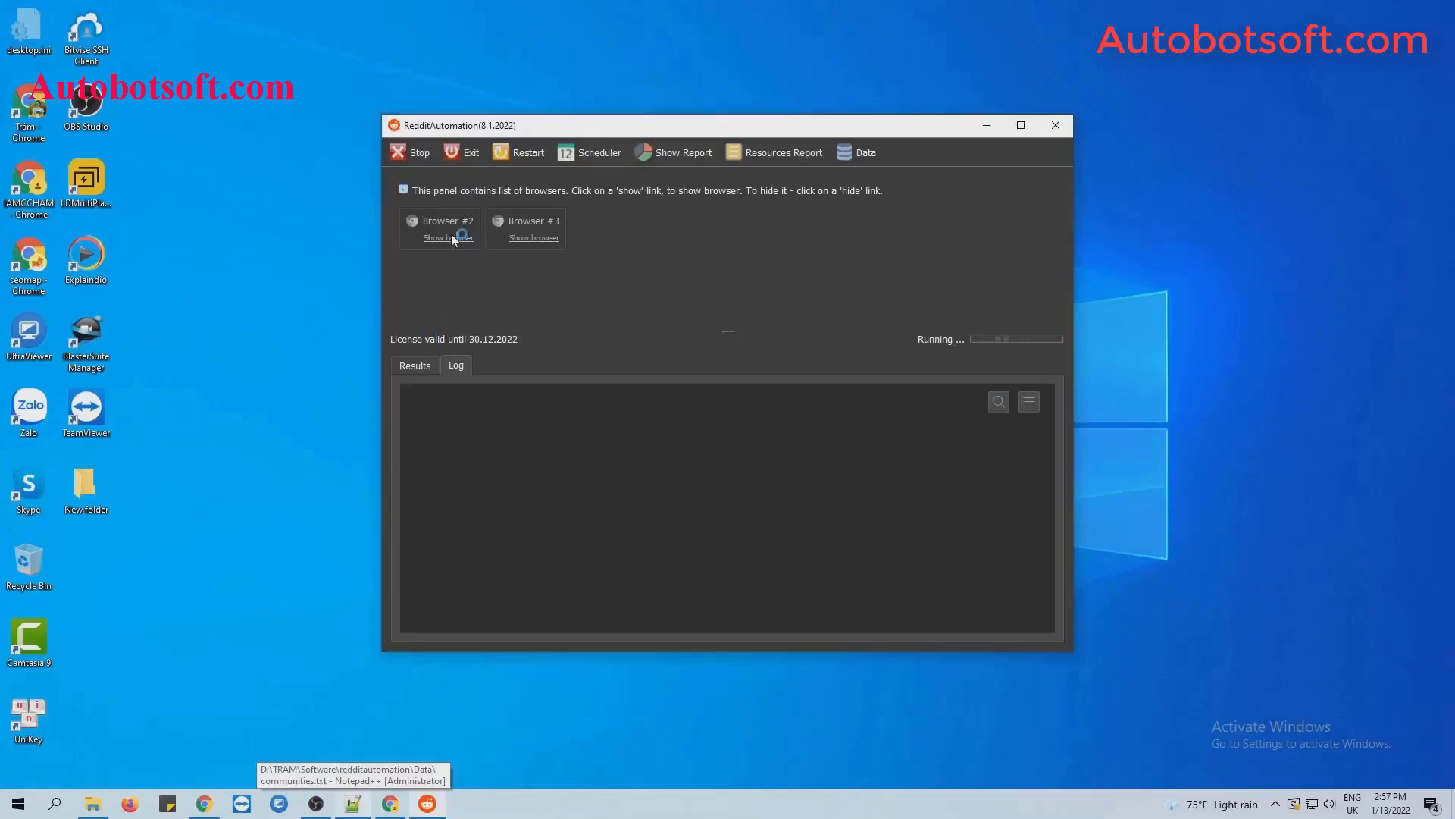
Show all three automation browsers
click(447, 238)
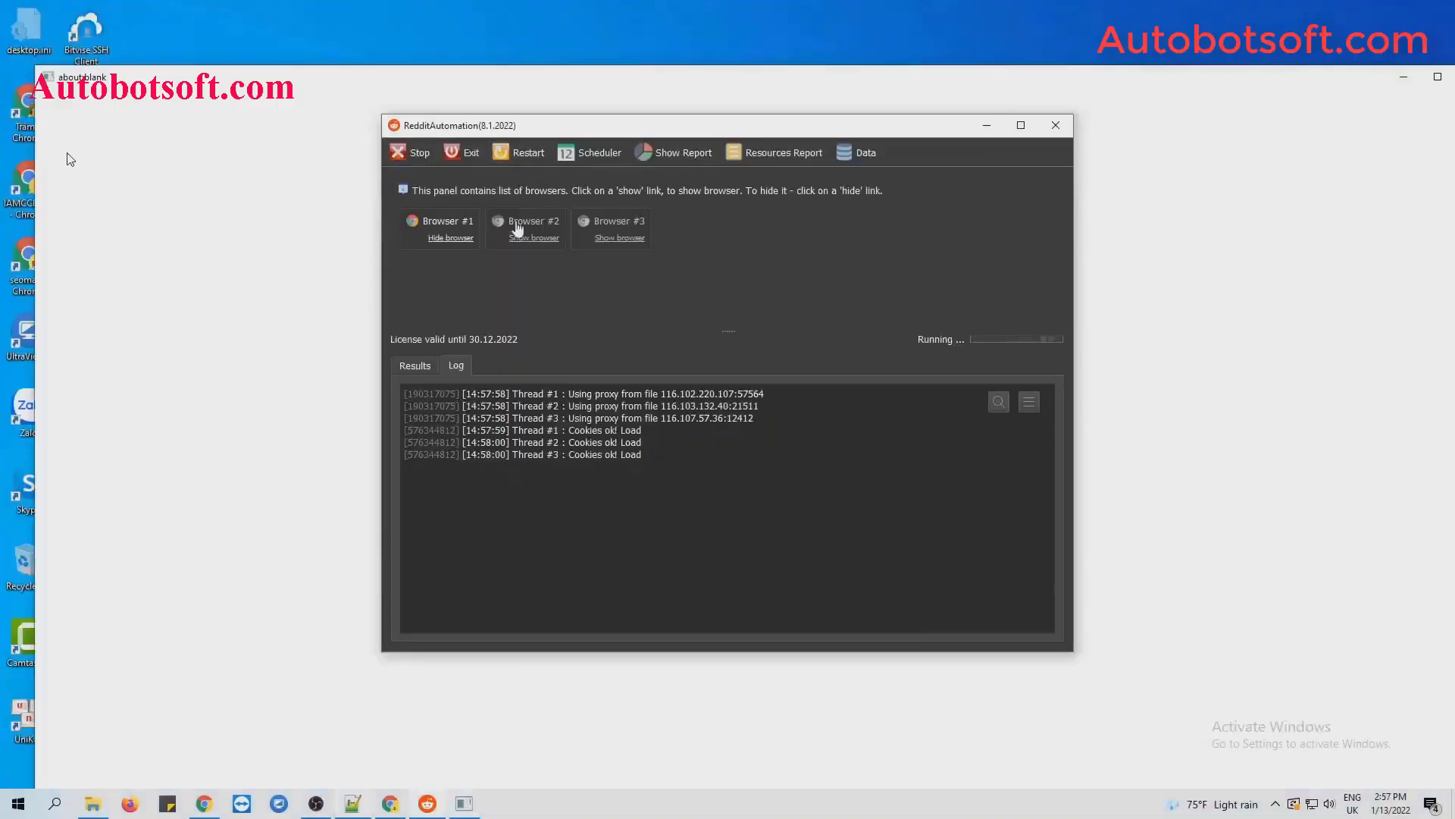
click(536, 238)
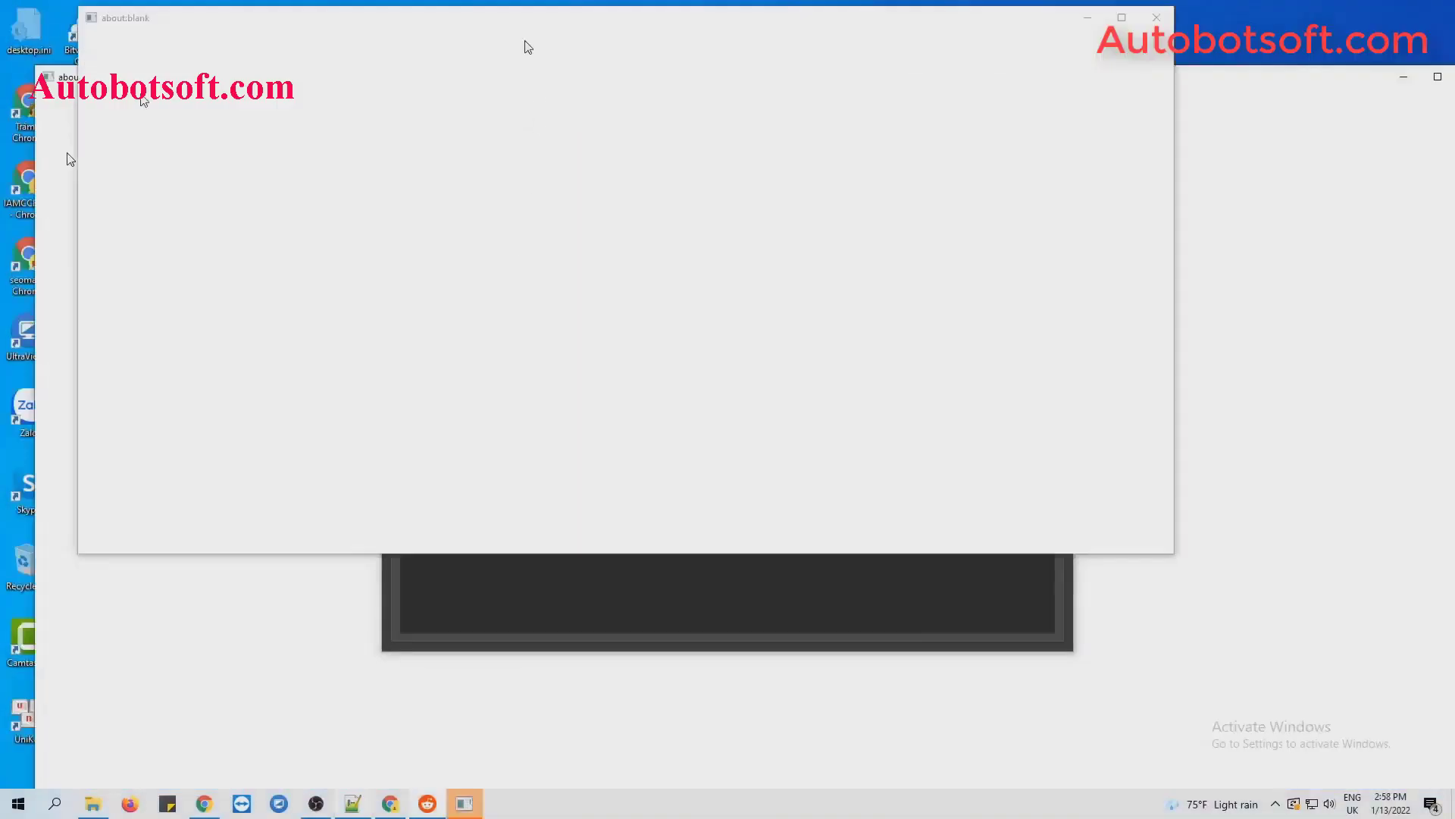
click(643, 570)
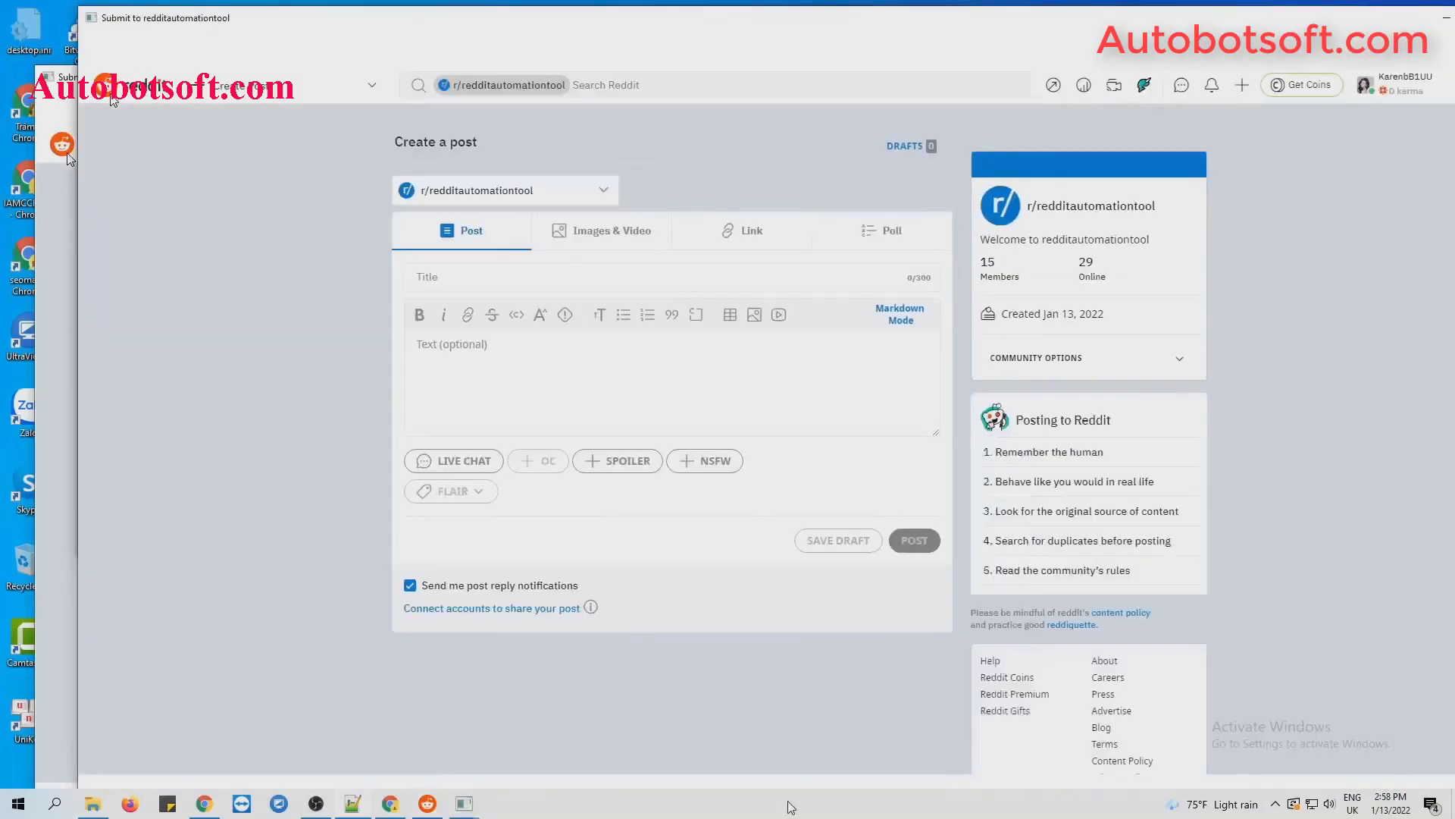
Tile the windows side by side and make the lower and upper-right browsers taller
right_click(790, 804)
click(871, 646)
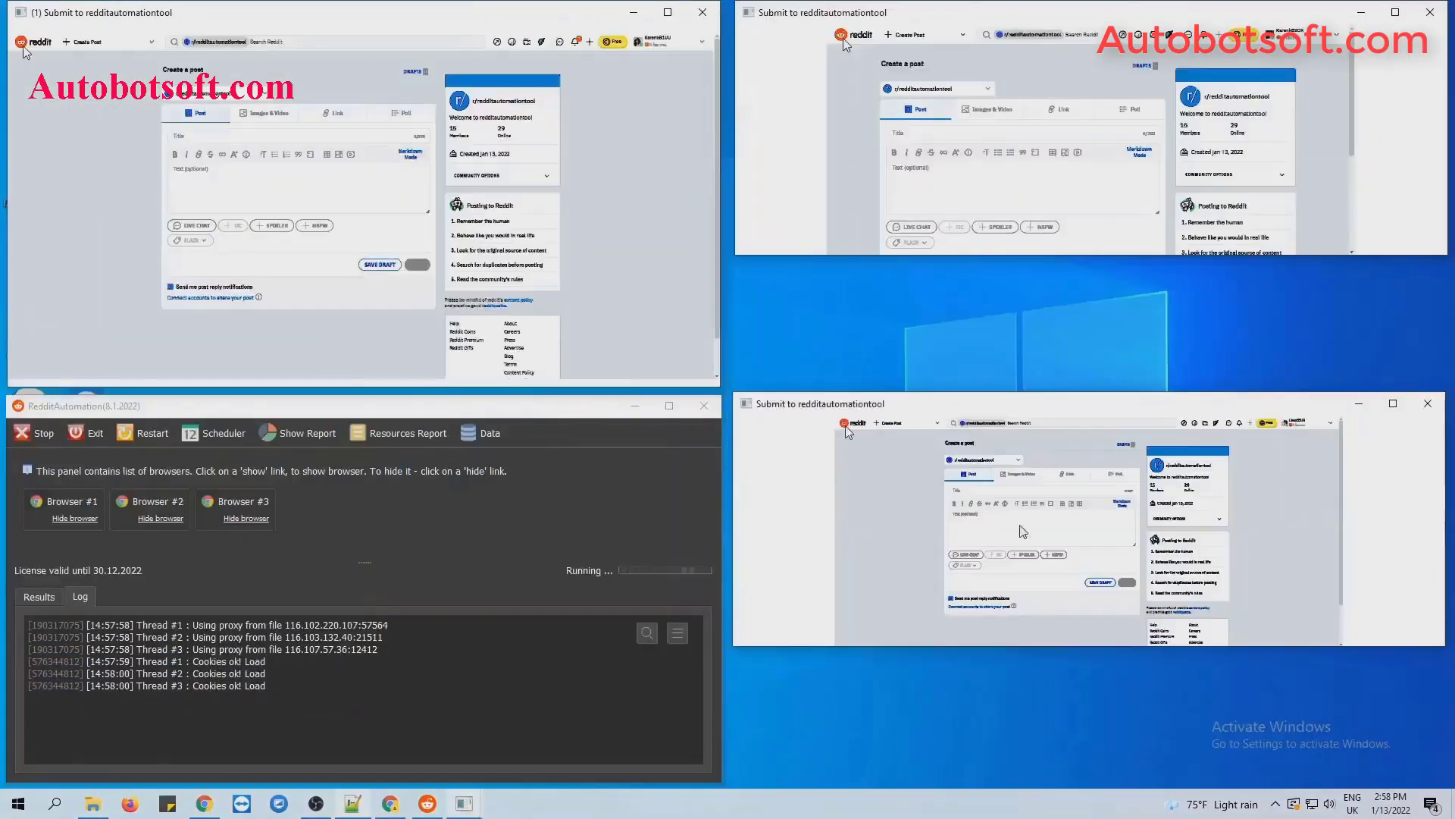
drag(980, 739, 979, 773)
drag(995, 256, 994, 381)
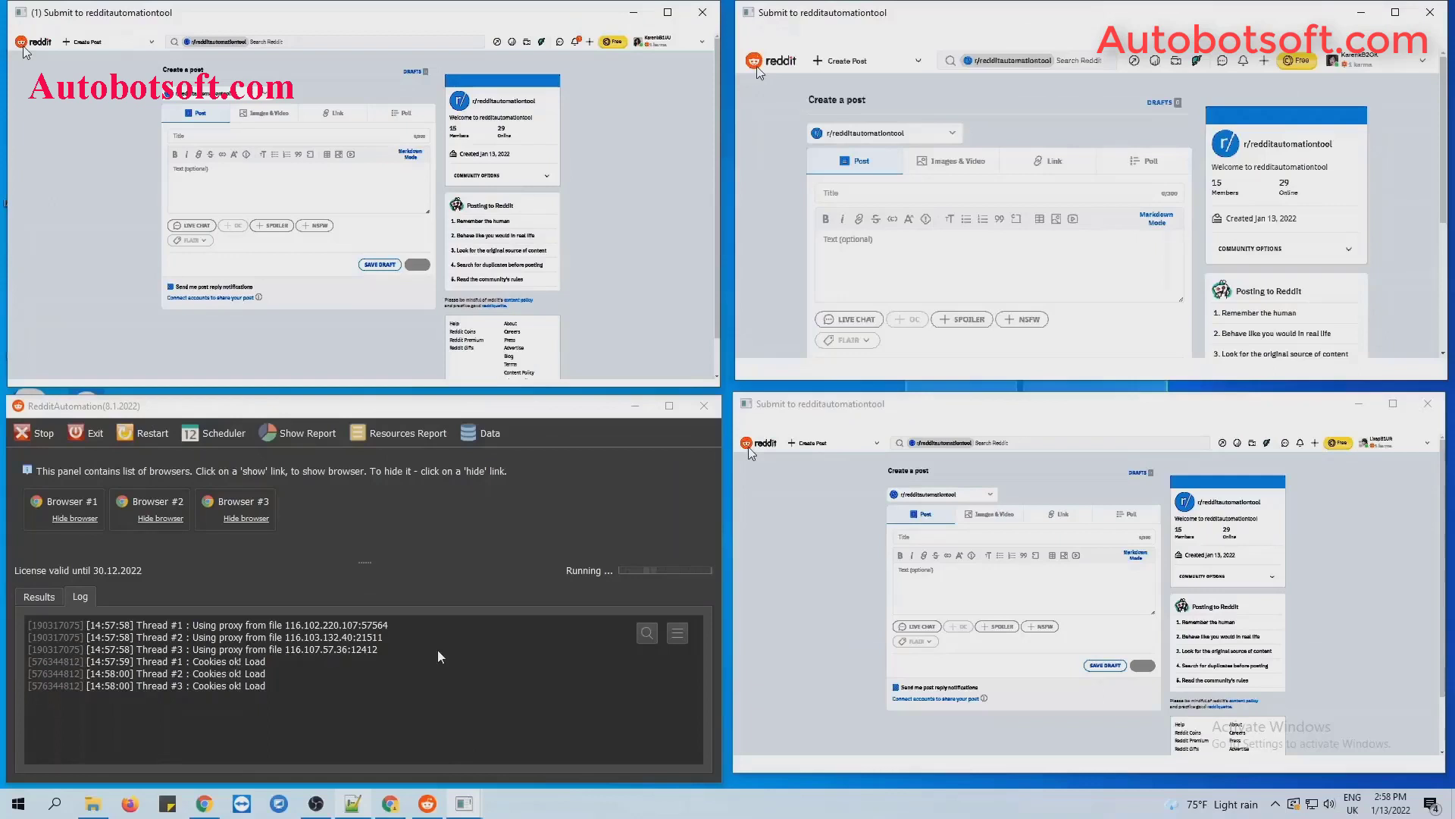